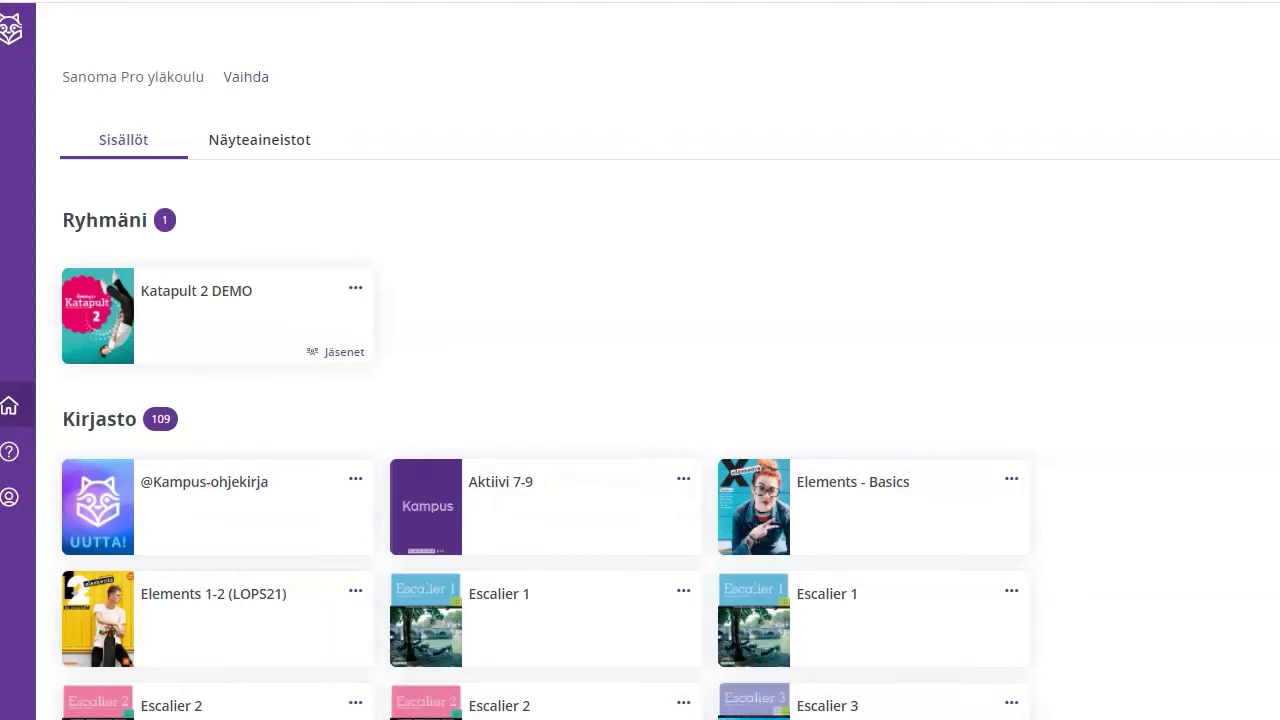
Find Katapult 2 in the library and start creating a new group from its content.
{"action": "scroll", "coordinate": [411, 372], "scroll_direction": "down", "scroll_amount": 1}
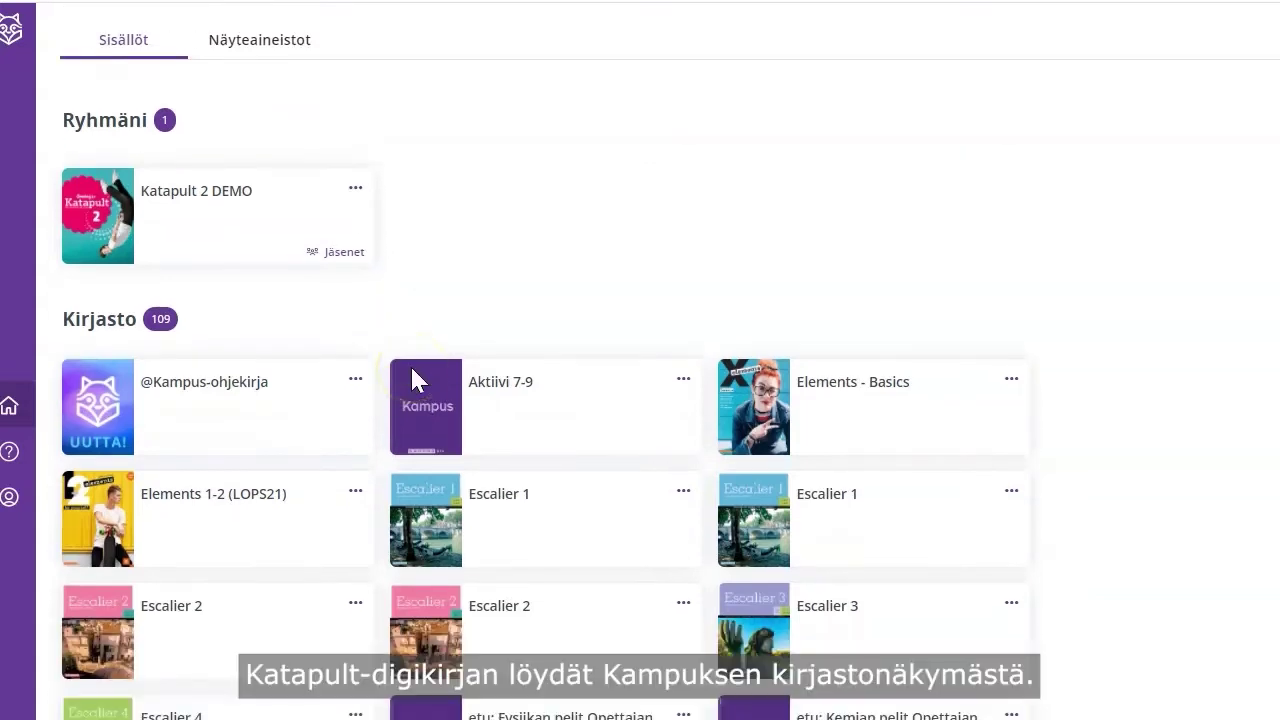
{"action": "scroll", "coordinate": [413, 380], "scroll_direction": "down", "scroll_amount": 2}
{"action": "scroll", "coordinate": [411, 366], "scroll_direction": "down", "scroll_amount": 10}
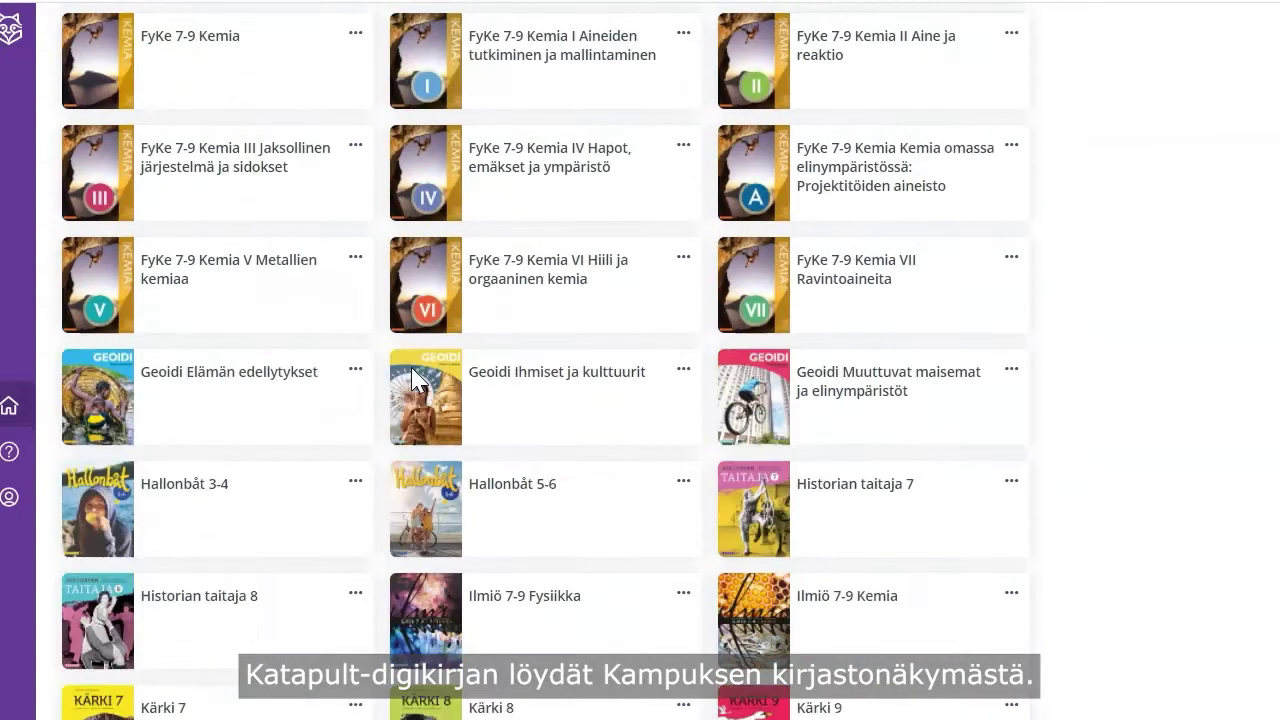
{"action": "scroll", "coordinate": [412, 368], "scroll_direction": "down", "scroll_amount": 3}
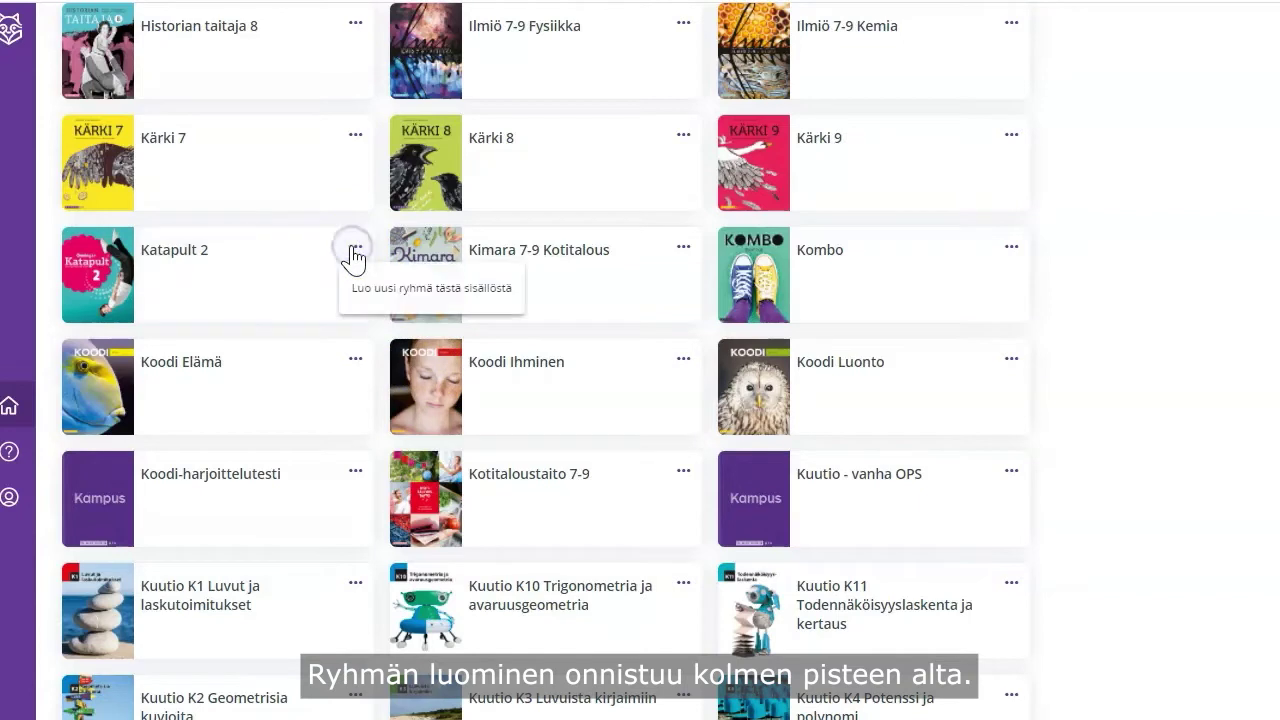
{"action": "left_click", "coordinate": [363, 290]}
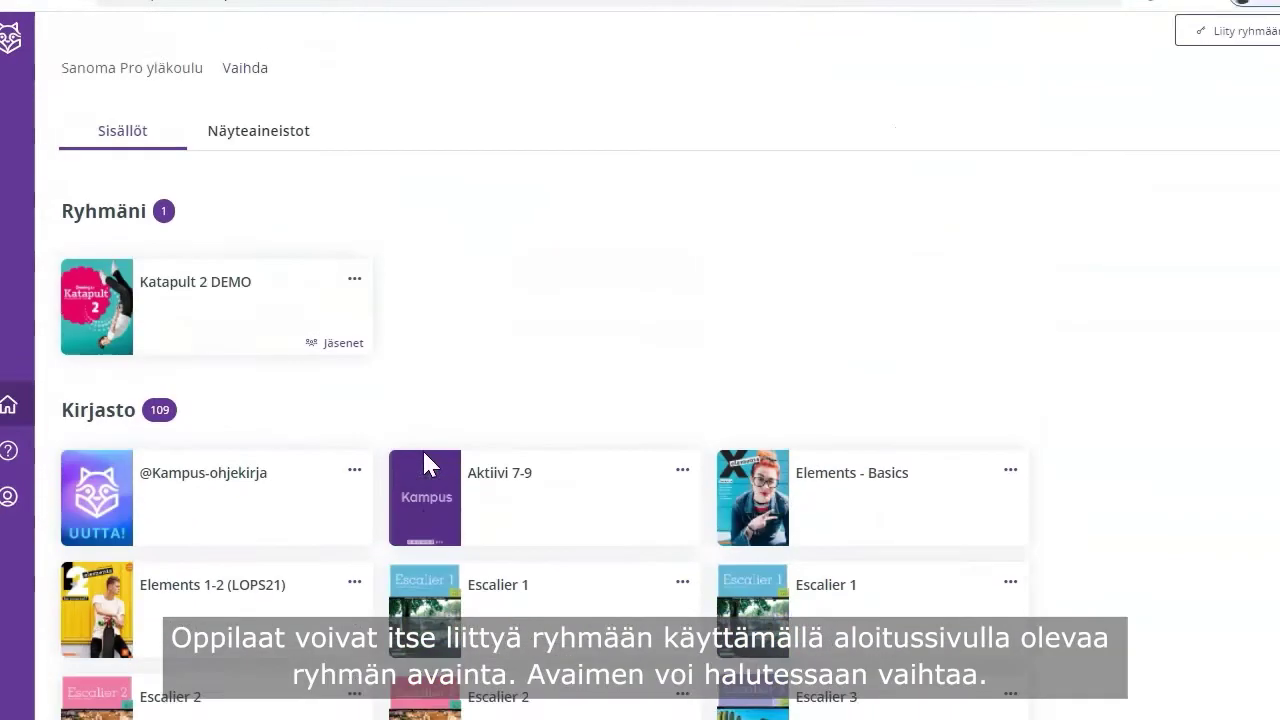
Open the Katapult 2 DEMO group and go to the 2 På stan: Texter section from the table of contents.
{"action": "left_click", "coordinate": [248, 306]}
{"action": "left_click", "coordinate": [243, 297]}
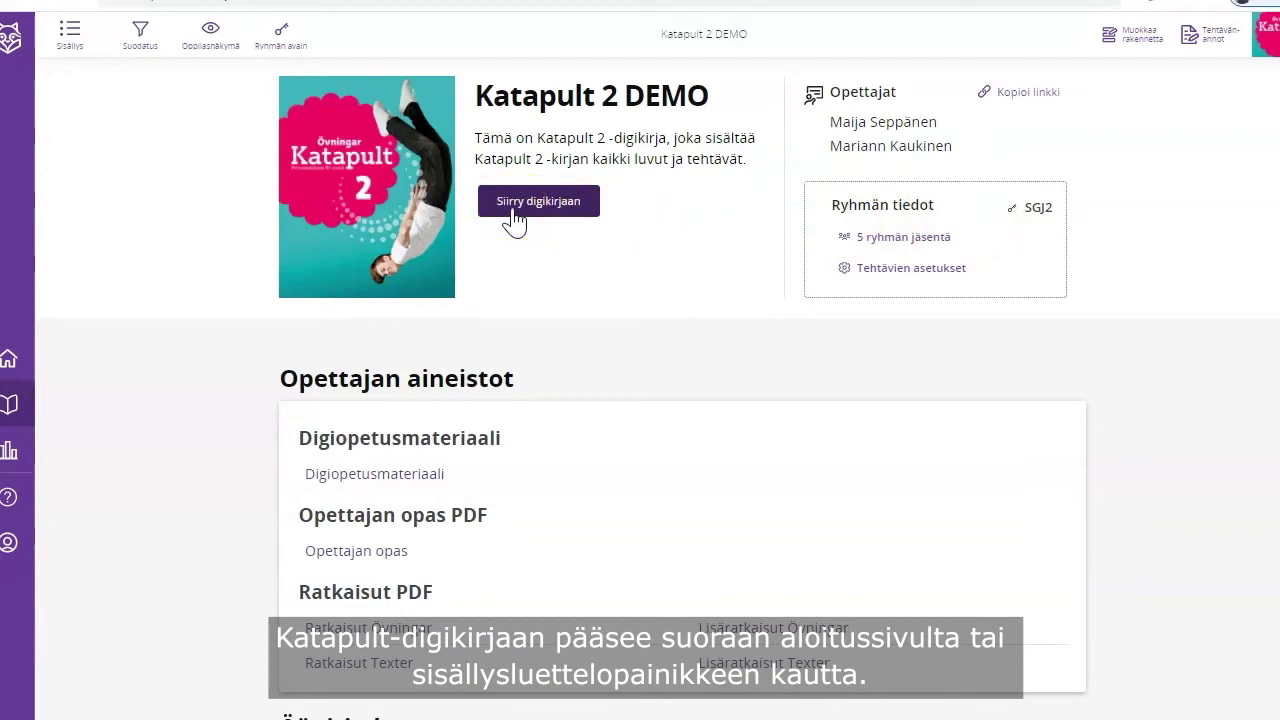
{"action": "left_click", "coordinate": [70, 57]}
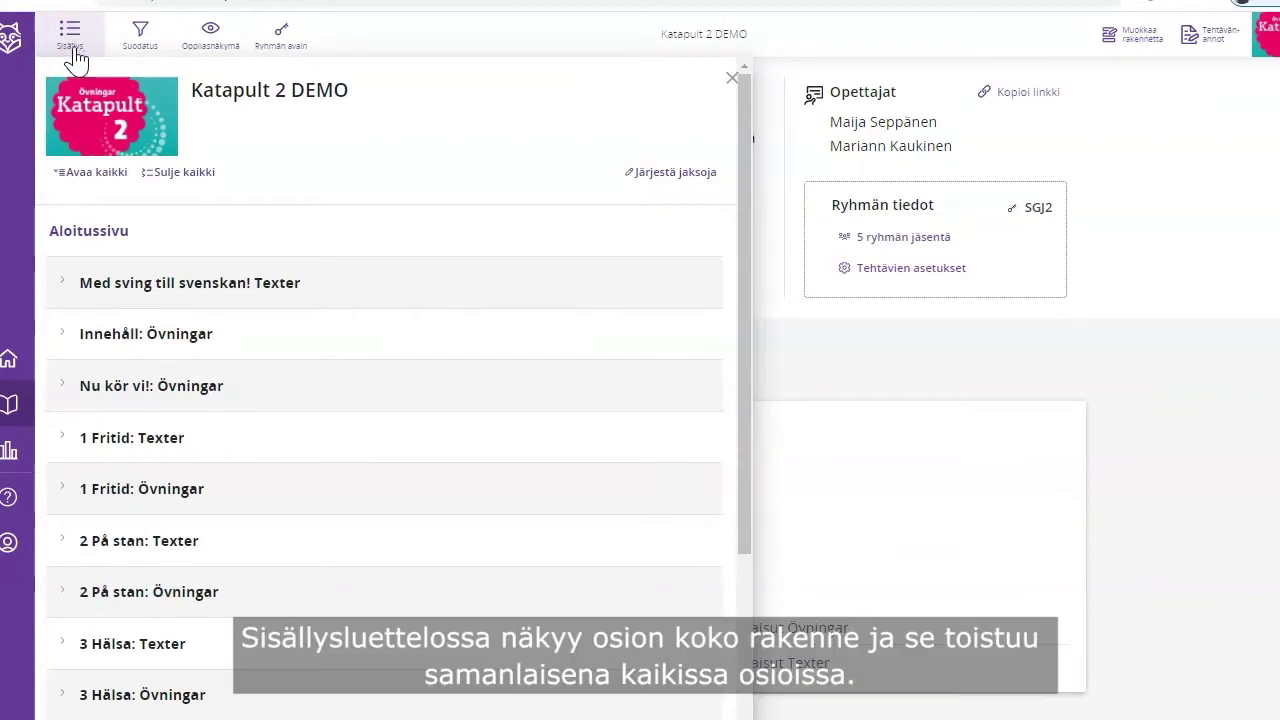
{"action": "scroll", "coordinate": [125, 265], "scroll_direction": "down", "scroll_amount": 2}
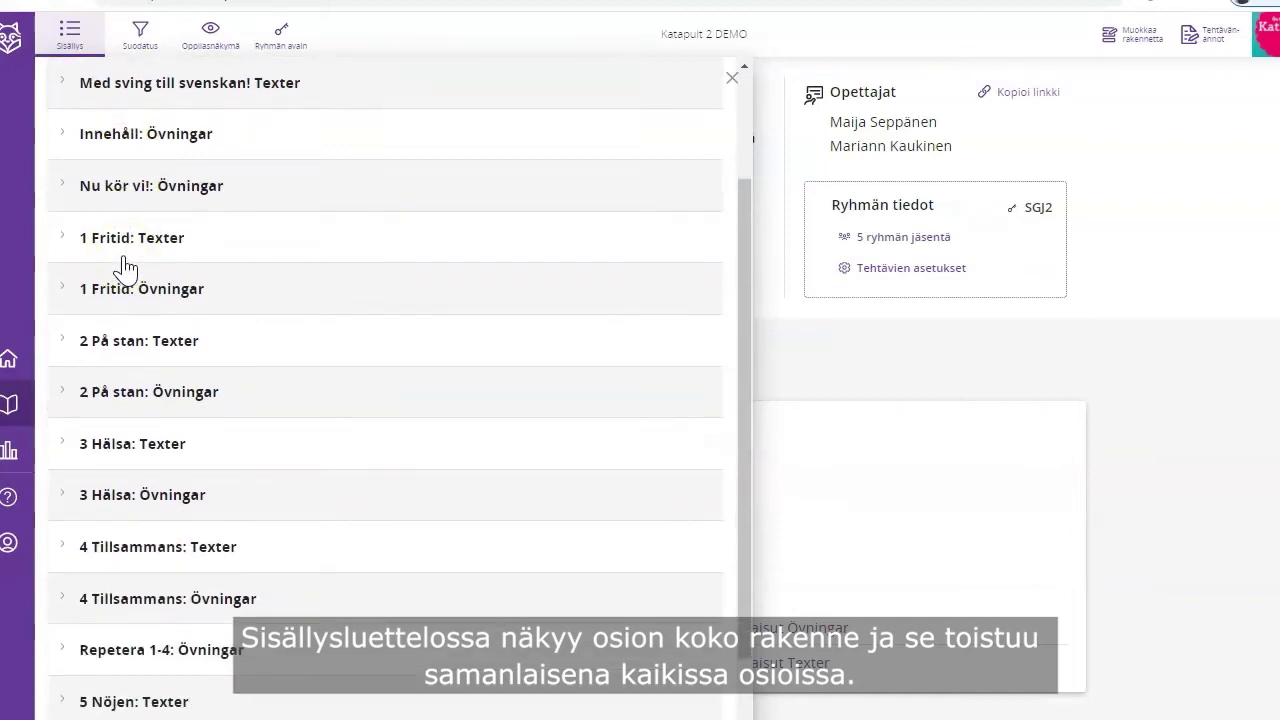
{"action": "scroll", "coordinate": [124, 266], "scroll_direction": "down", "scroll_amount": 1}
{"action": "left_click", "coordinate": [62, 243]}
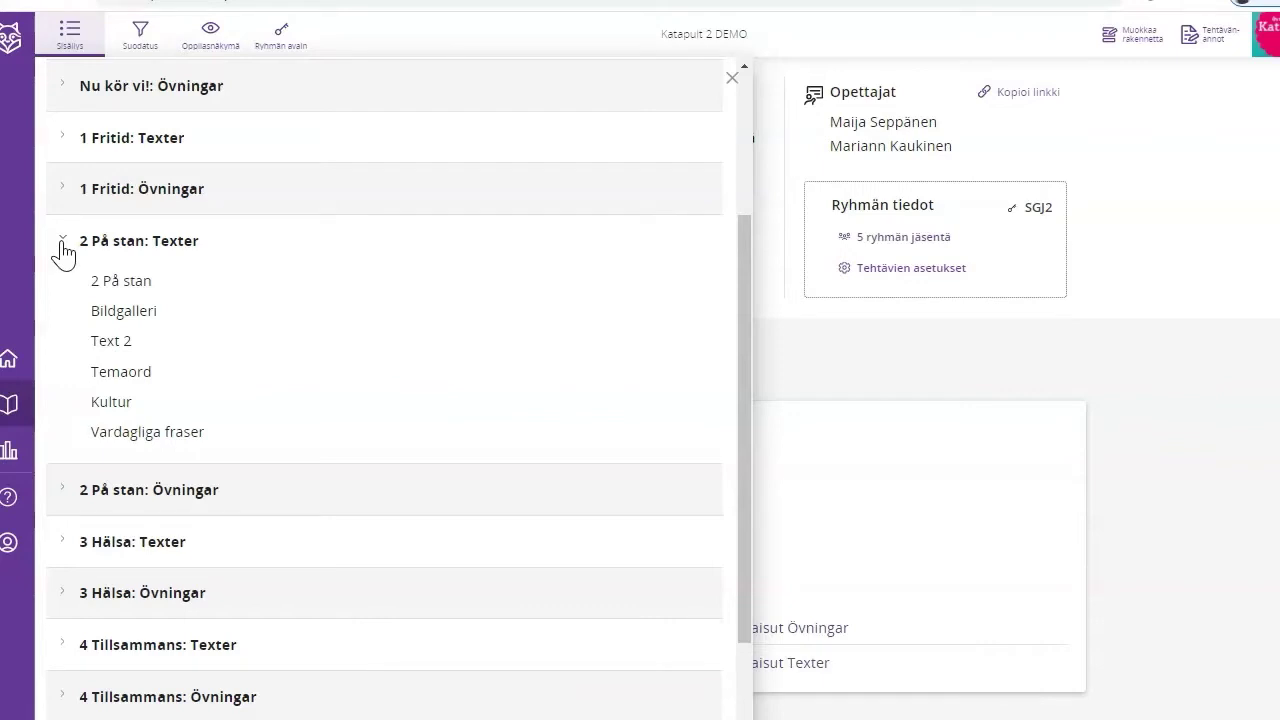
{"action": "left_click", "coordinate": [137, 266]}
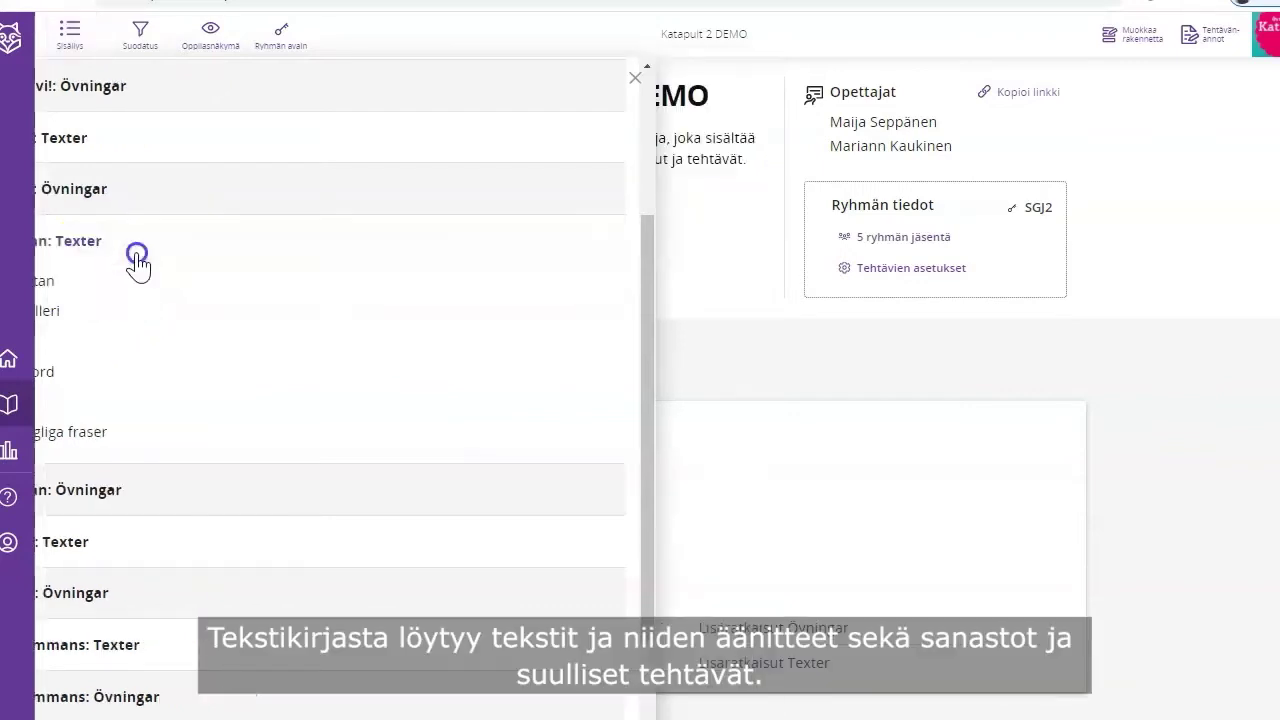
Browse the 2 På stan: Texter section and open the text 2 Fikadags under Text 2.
{"action": "scroll", "coordinate": [422, 360], "scroll_direction": "down", "scroll_amount": 5}
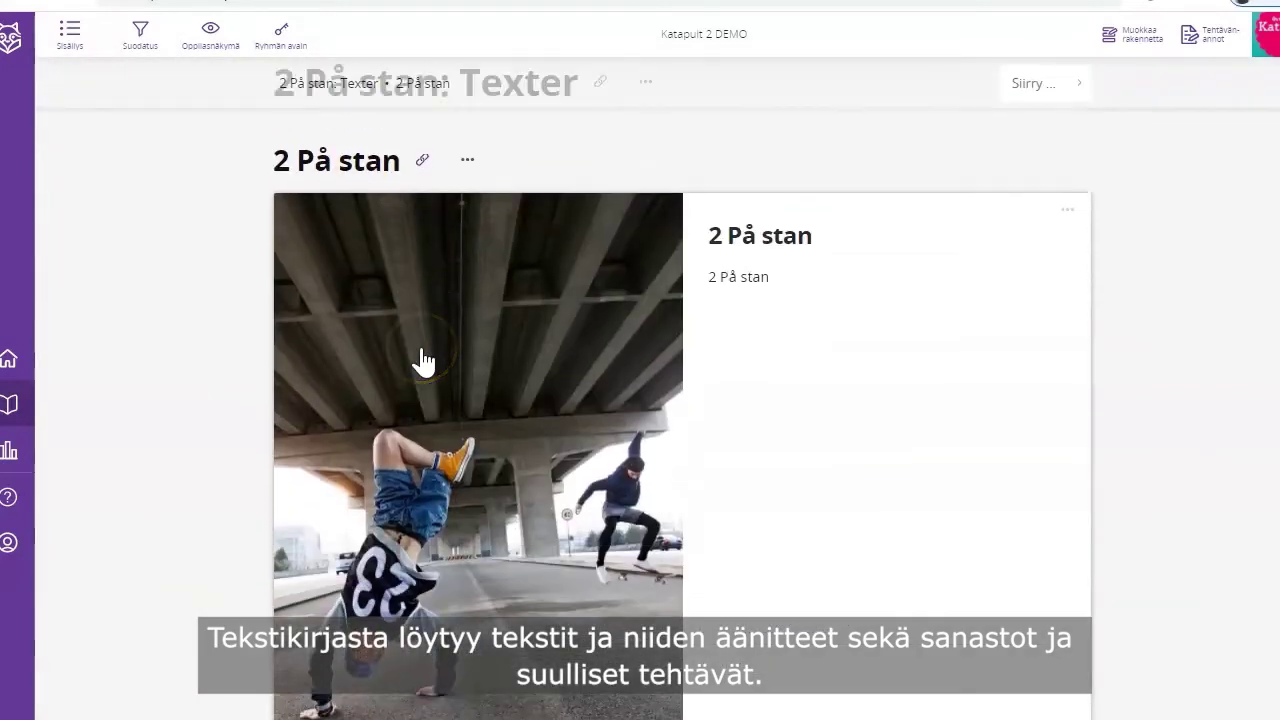
{"action": "scroll", "coordinate": [422, 360], "scroll_direction": "down", "scroll_amount": 3}
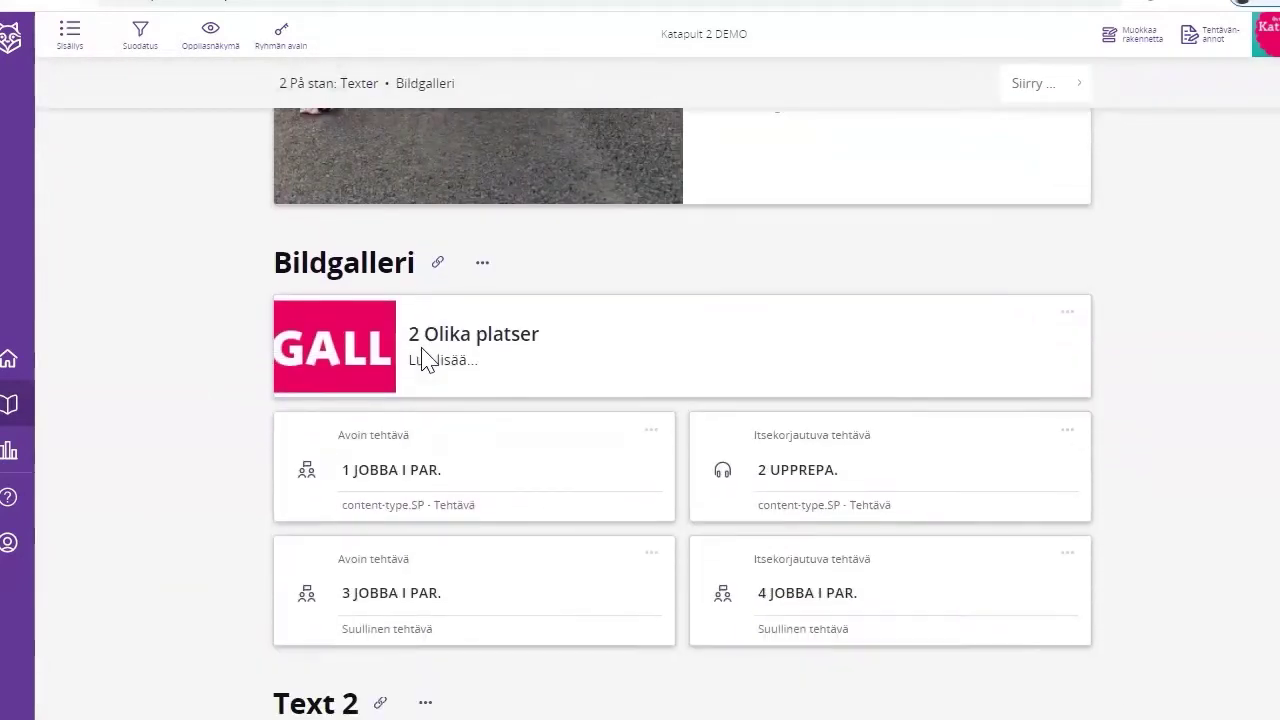
{"action": "scroll", "coordinate": [422, 360], "scroll_direction": "down", "scroll_amount": 4}
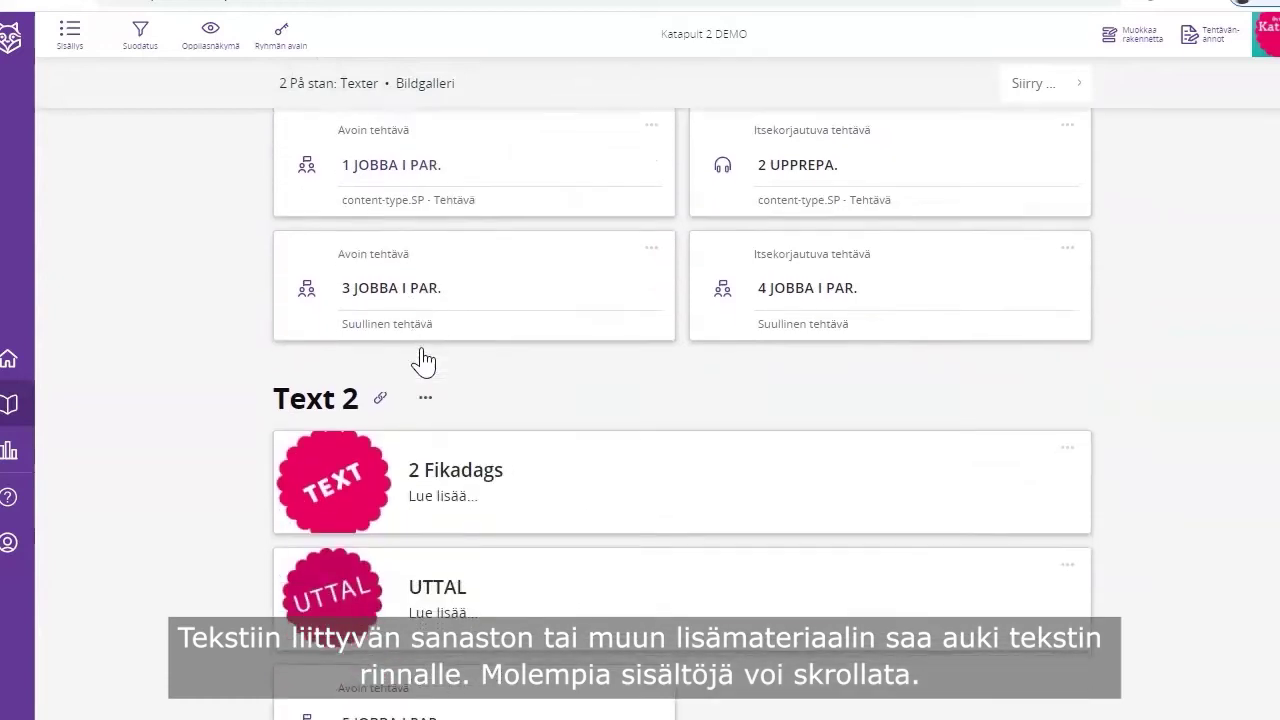
{"action": "left_click", "coordinate": [474, 320]}
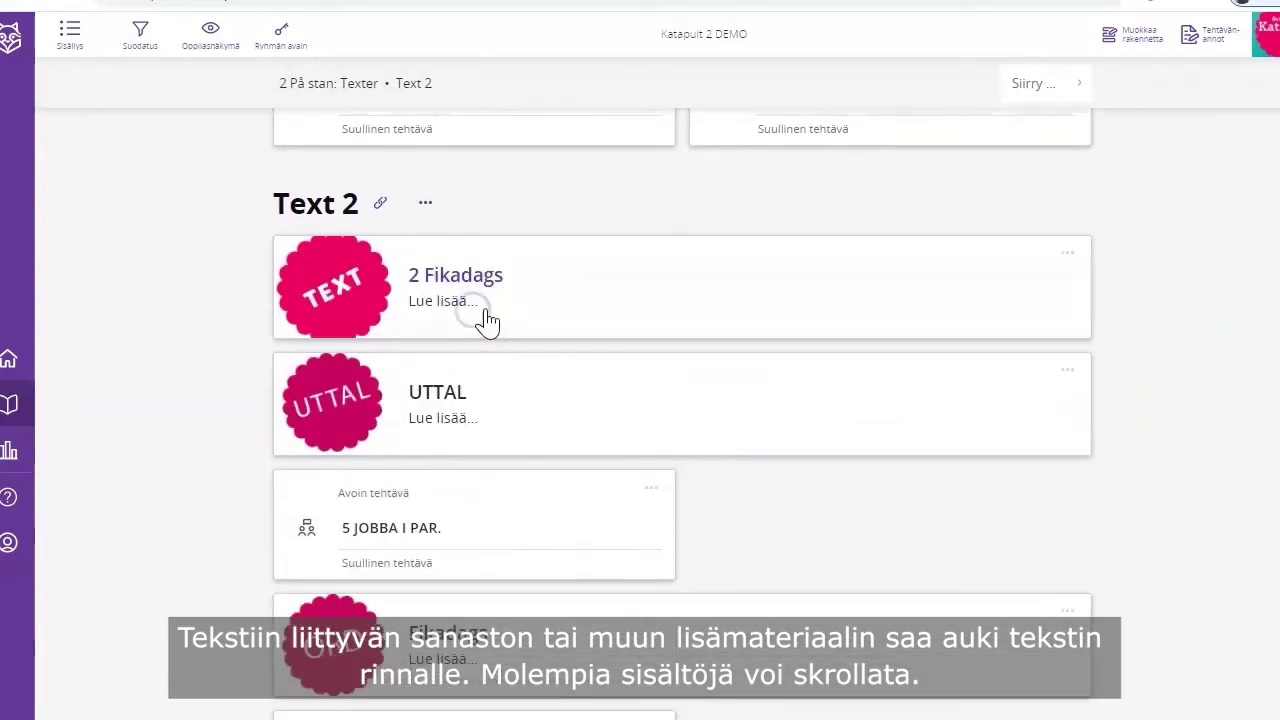
{"action": "left_click", "coordinate": [578, 294]}
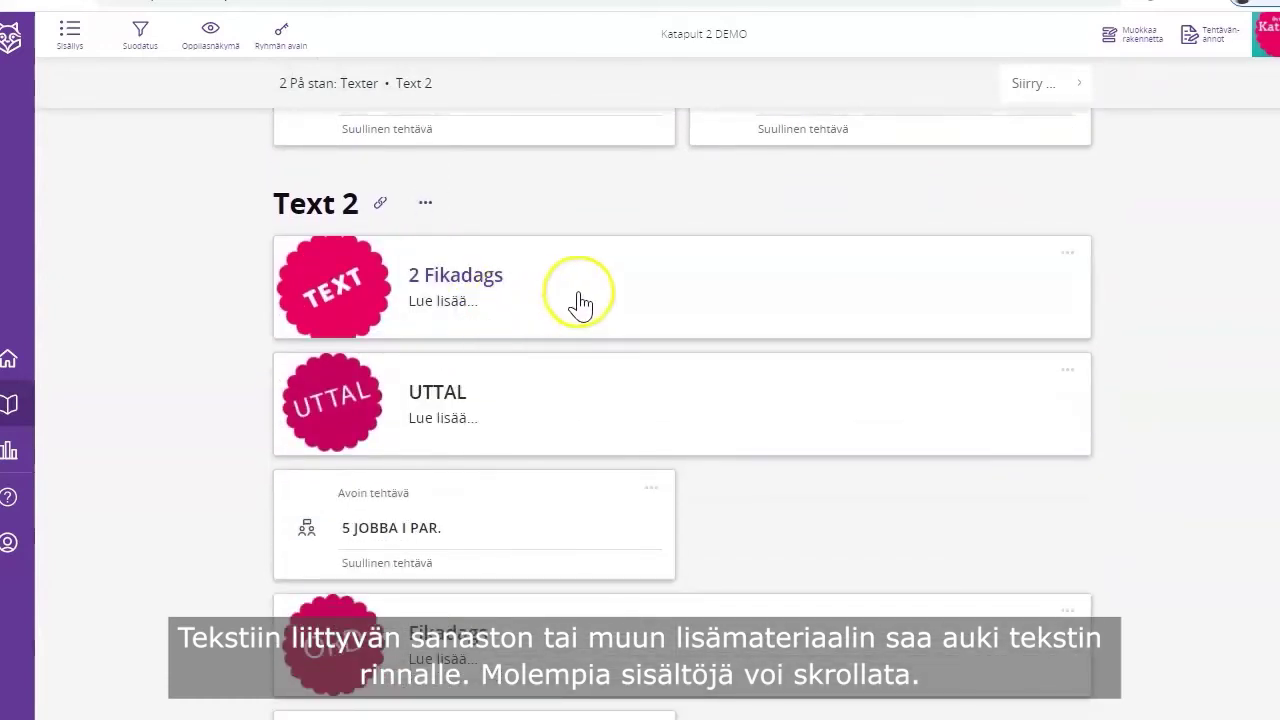
{"action": "left_click", "coordinate": [534, 286]}
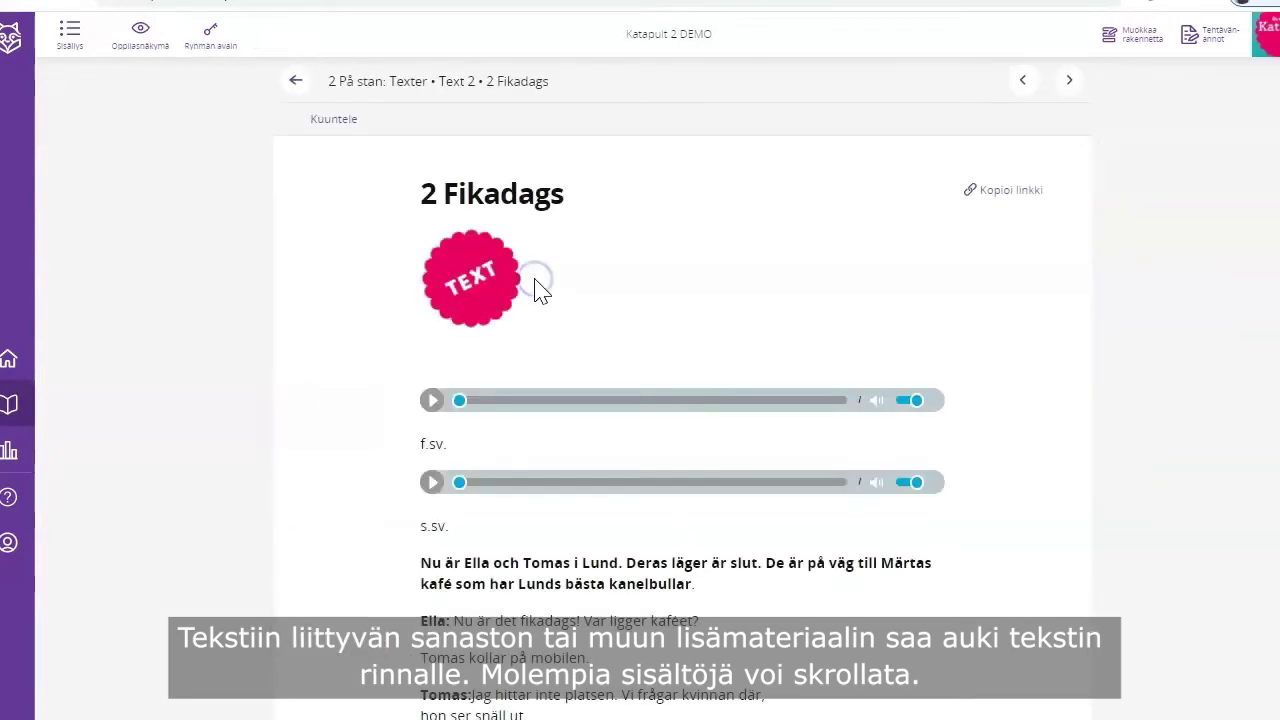
Display the supplementary Fikadags vocabulary beside the 2 Fikadags text and read through both.
{"action": "left_click", "coordinate": [1115, 165]}
{"action": "left_click", "coordinate": [1008, 208]}
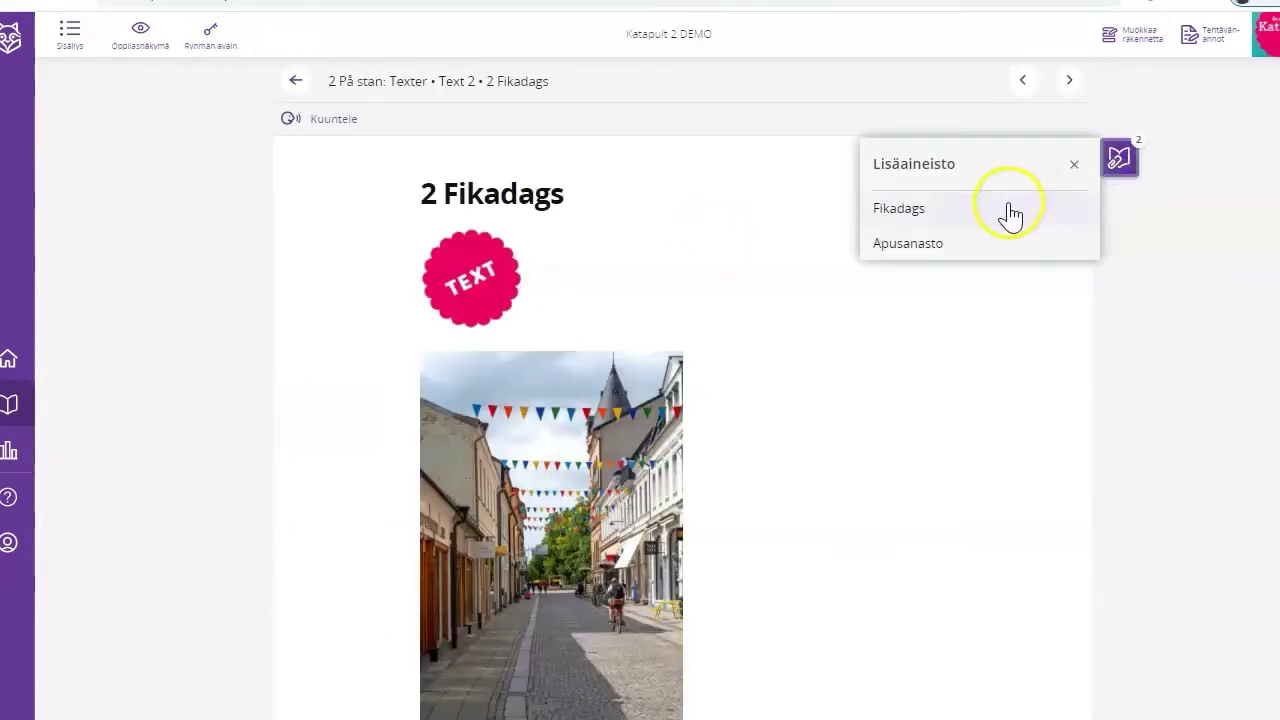
{"action": "scroll", "coordinate": [1006, 323], "scroll_direction": "down", "scroll_amount": 4}
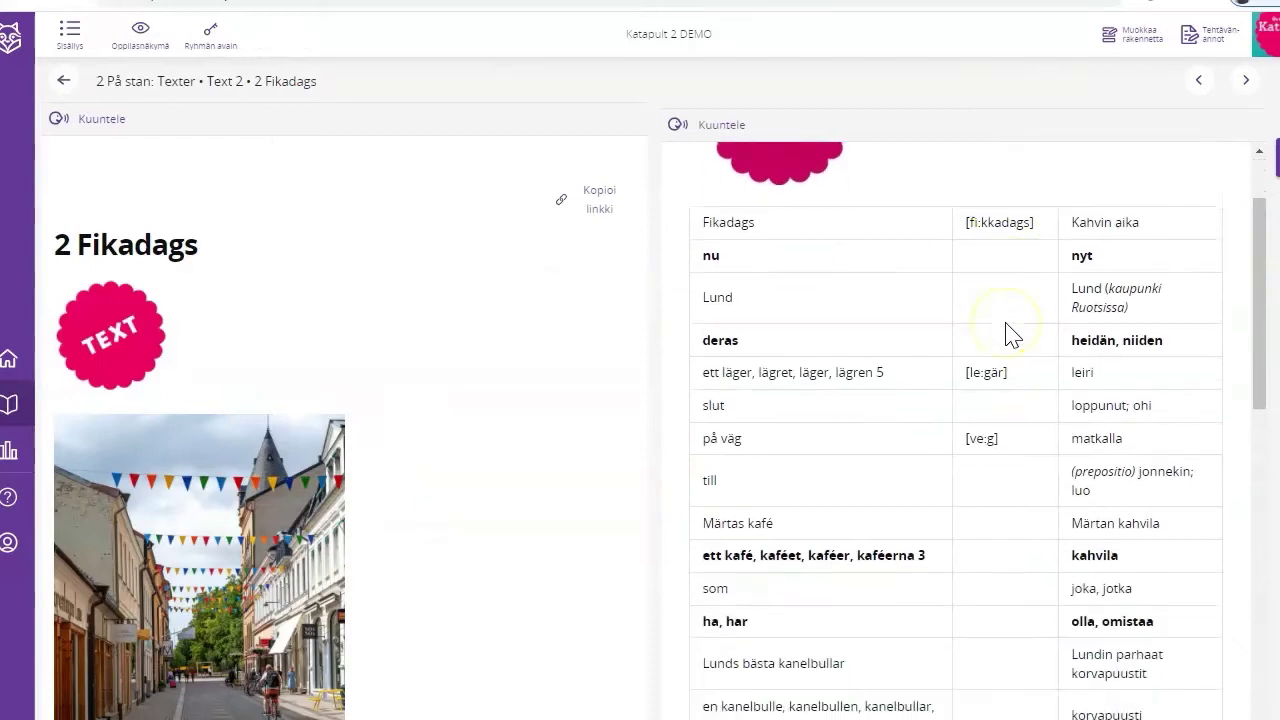
{"action": "scroll", "coordinate": [531, 380], "scroll_direction": "down", "scroll_amount": 6}
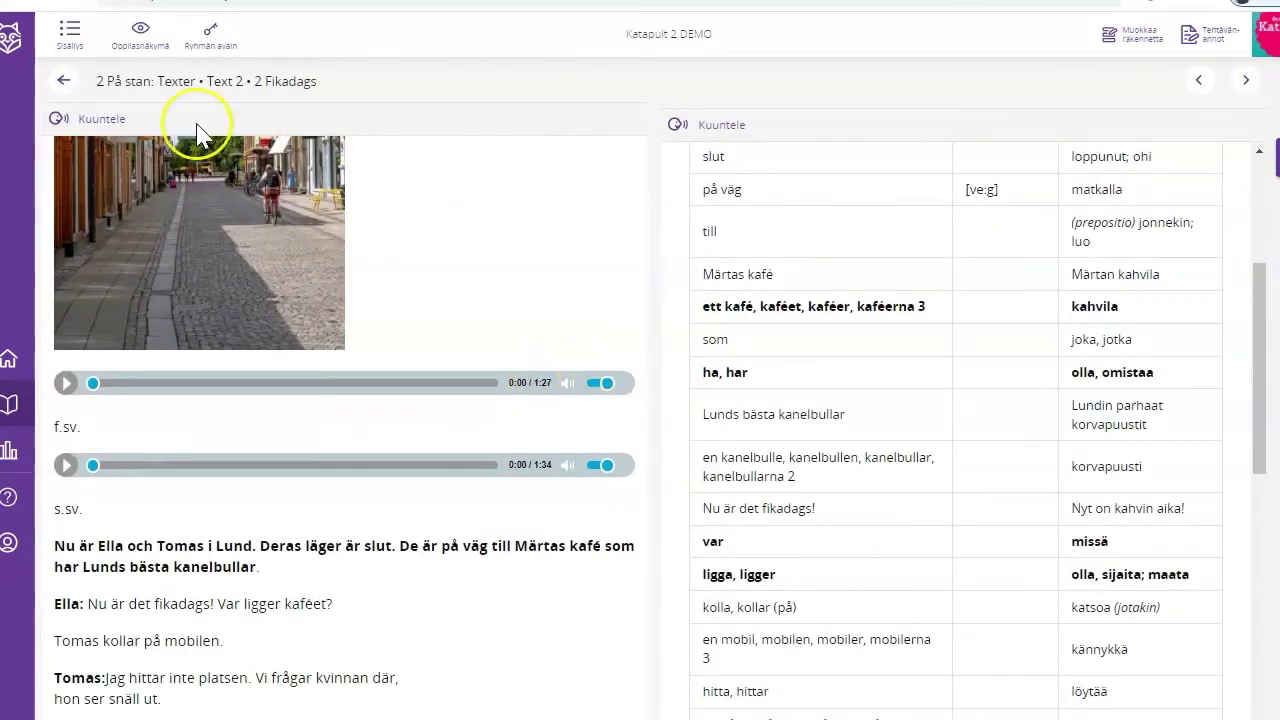
Switch to the 2 På stan: Övningar section and review its exercise cards down to the Text group.
{"action": "left_click", "coordinate": [72, 40]}
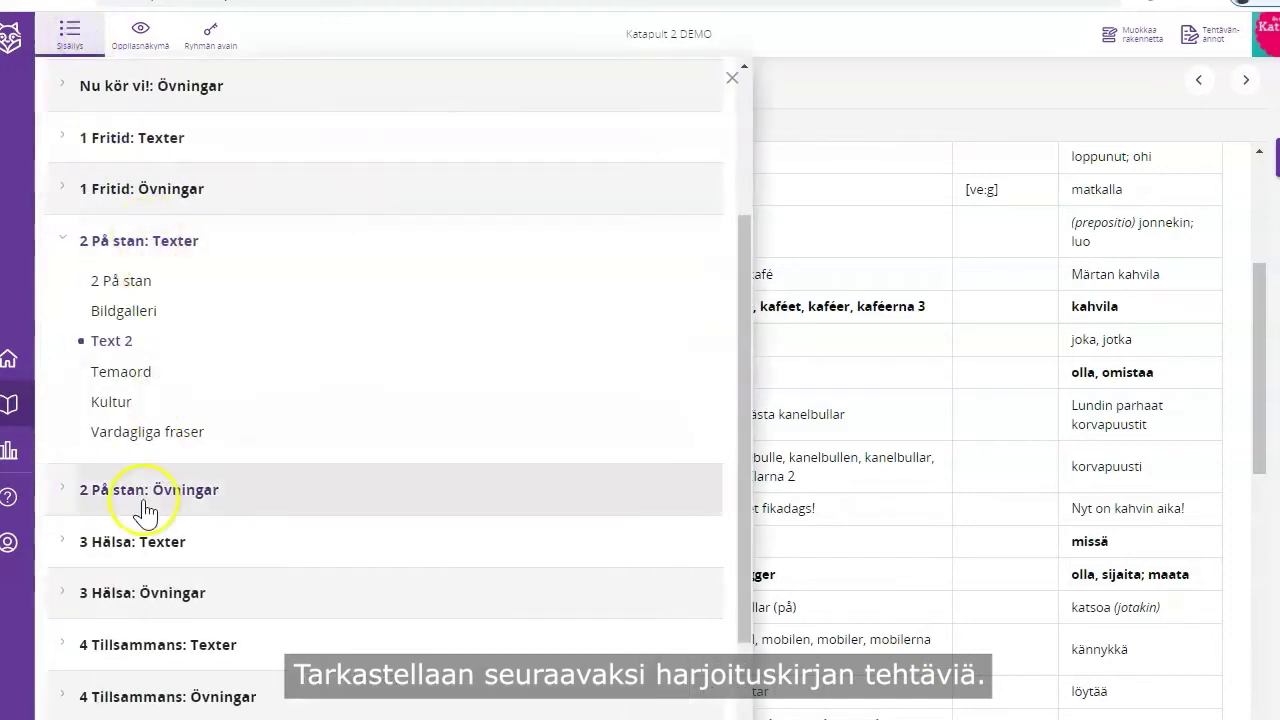
{"action": "left_click", "coordinate": [150, 507]}
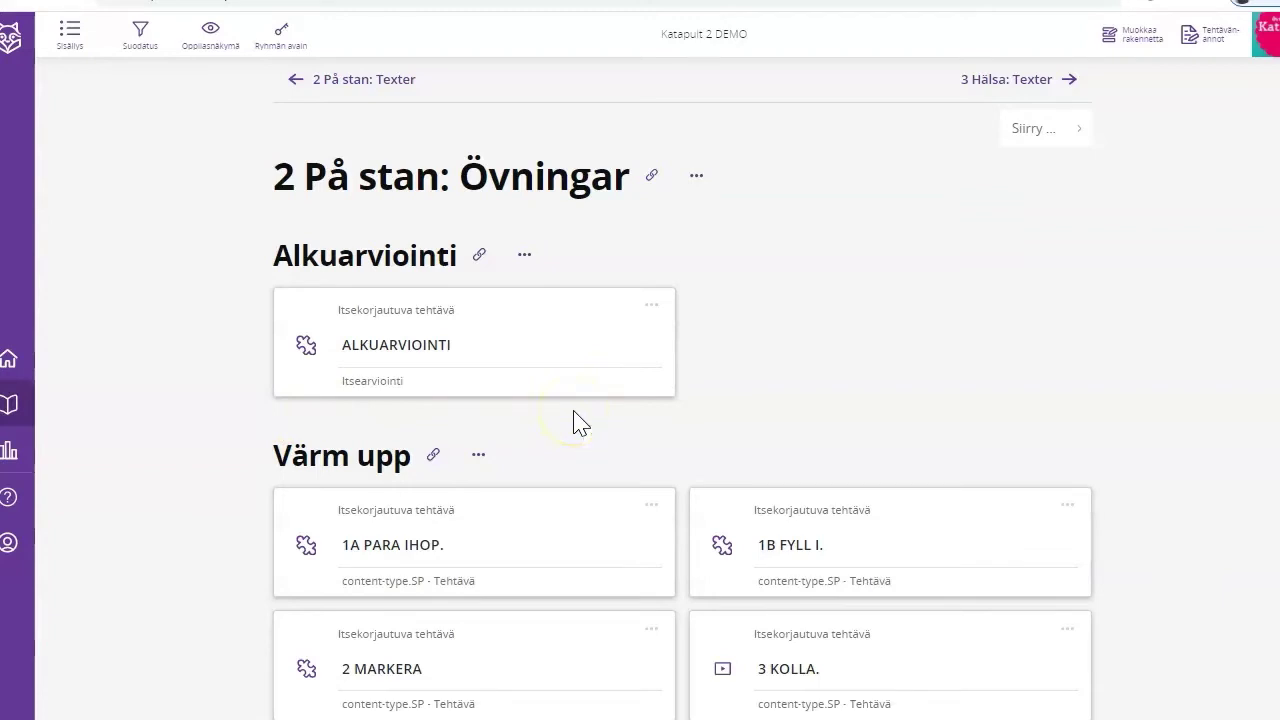
{"action": "scroll", "coordinate": [580, 422], "scroll_direction": "down", "scroll_amount": 2}
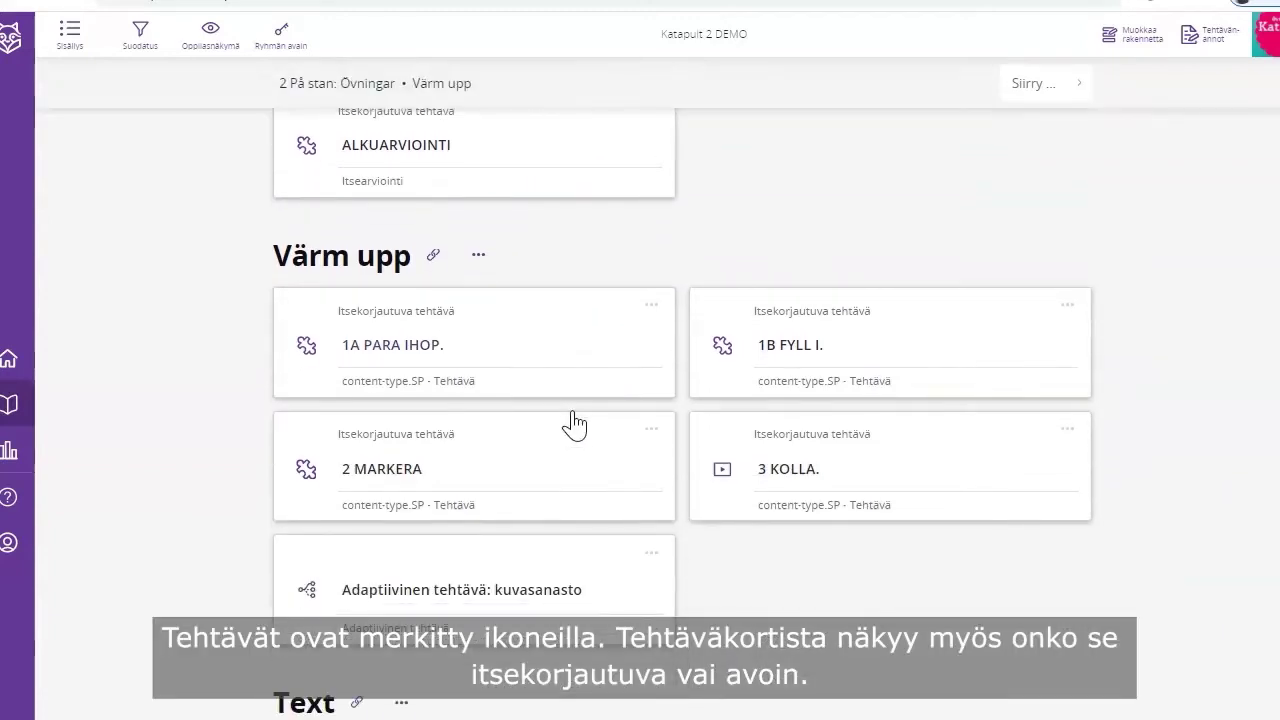
{"action": "scroll", "coordinate": [580, 422], "scroll_direction": "down", "scroll_amount": 1}
{"action": "scroll", "coordinate": [577, 427], "scroll_direction": "down", "scroll_amount": 4}
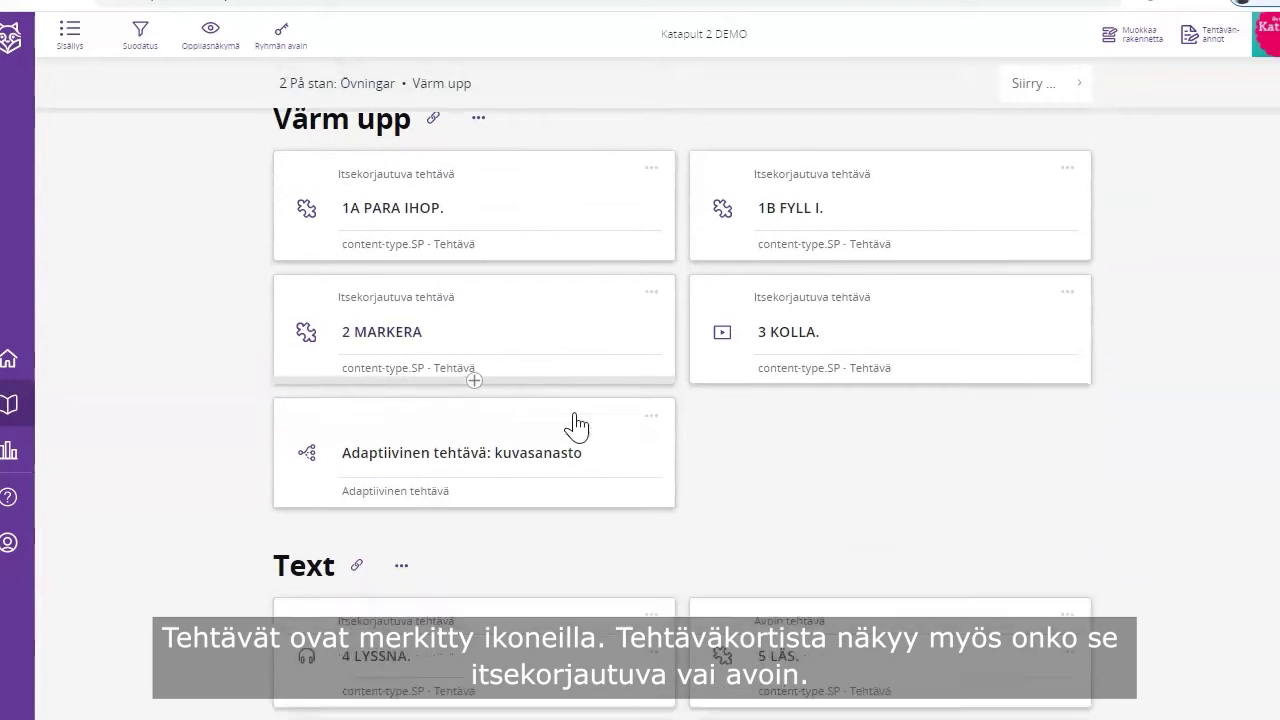
{"action": "scroll", "coordinate": [575, 427], "scroll_direction": "down", "scroll_amount": 1}
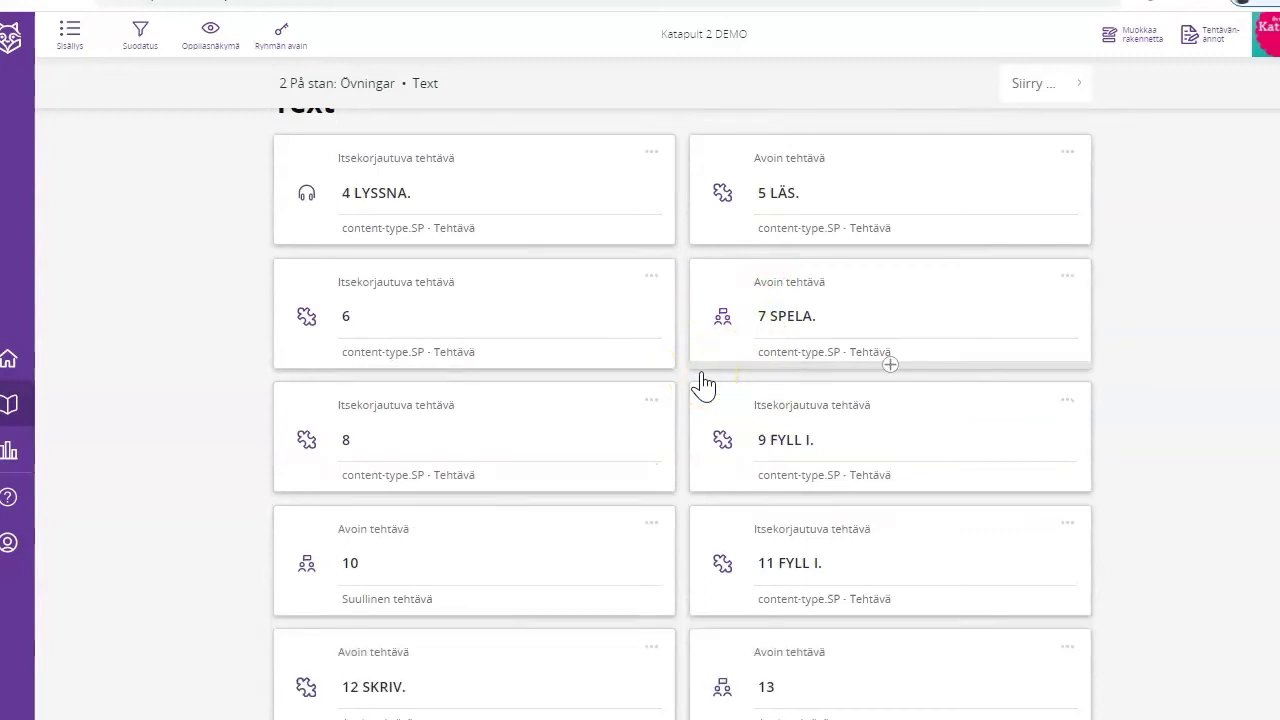
Reorder the Text exercises by moving 7 SPELA after 9 FYLL I and 5 LÄS after exercise 8.
{"action": "left_click_drag", "start_coordinate": [722, 375], "coordinate": [811, 448]}
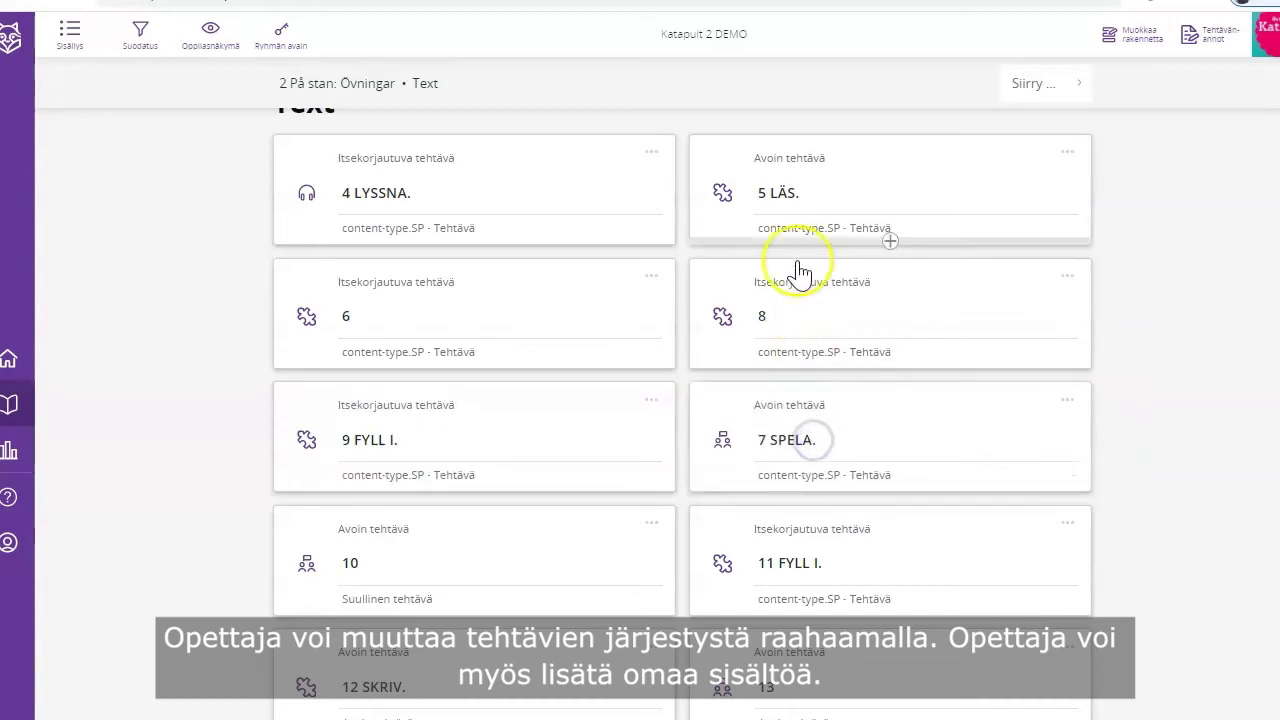
{"action": "left_click_drag", "start_coordinate": [797, 228], "coordinate": [886, 283]}
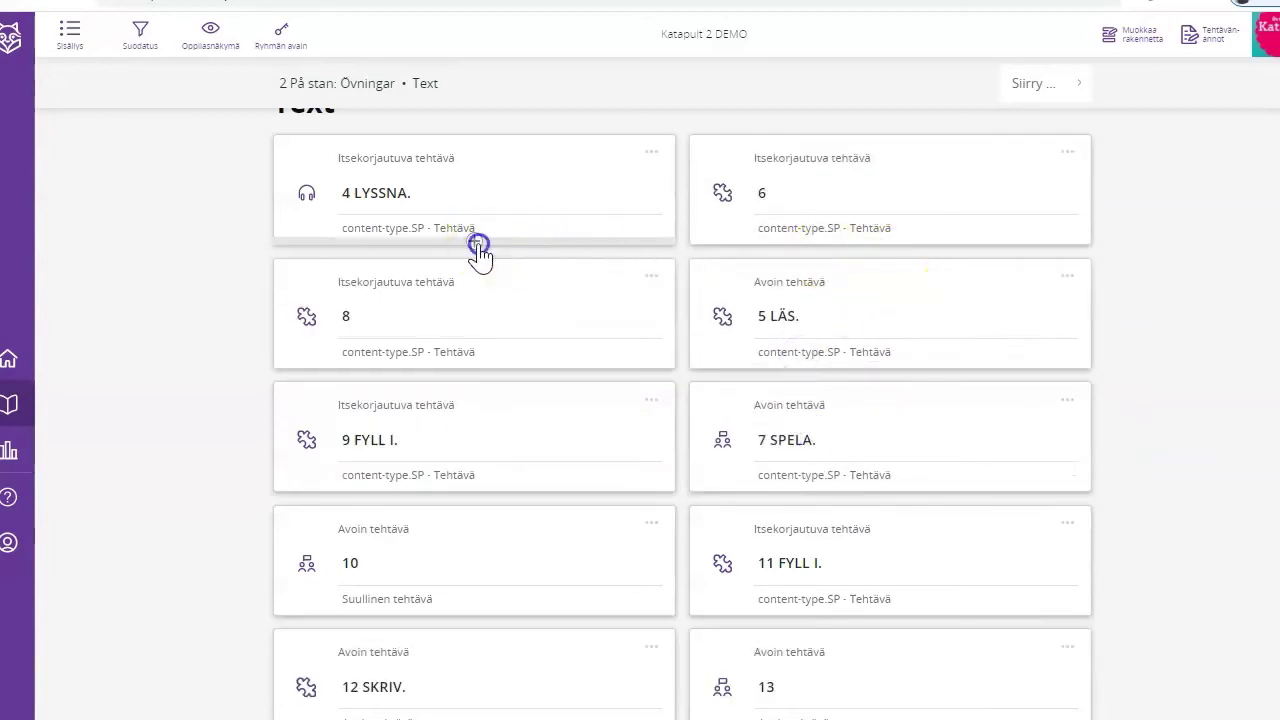
Check the new-content options for adding material after 4 LYSSNA and close them without creating anything.
{"action": "left_click", "coordinate": [479, 250]}
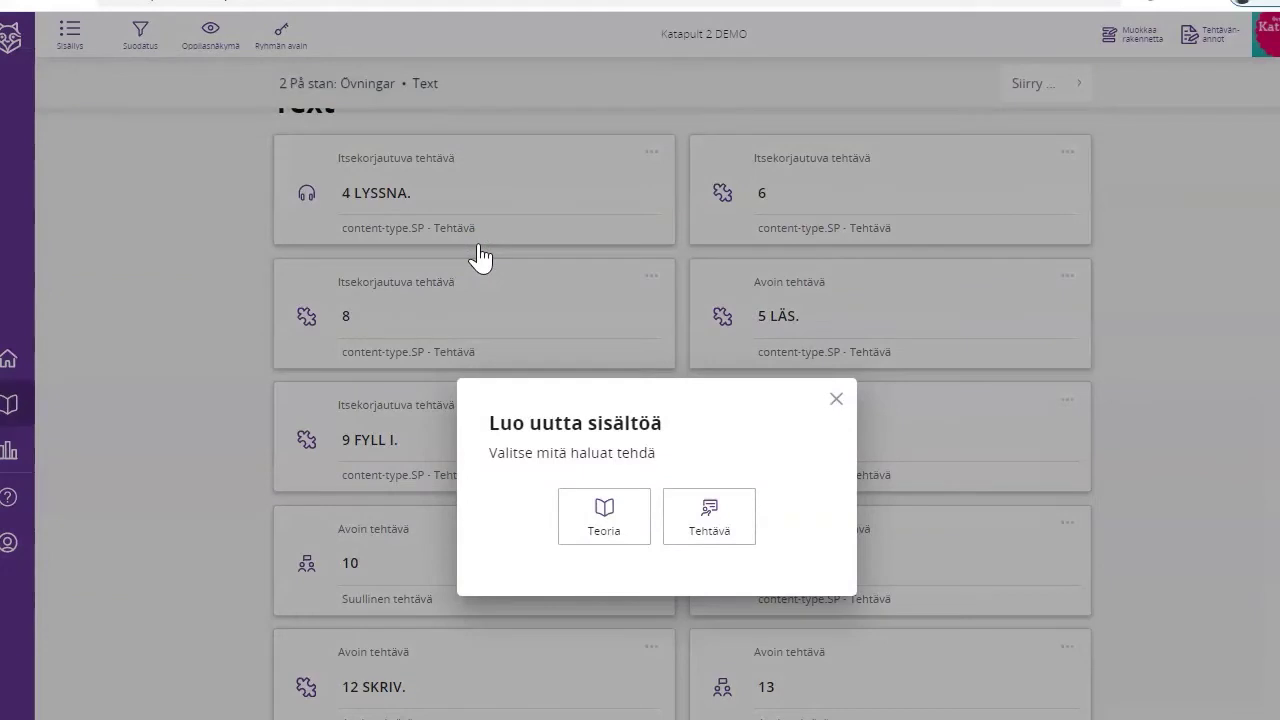
{"action": "left_click", "coordinate": [836, 399]}
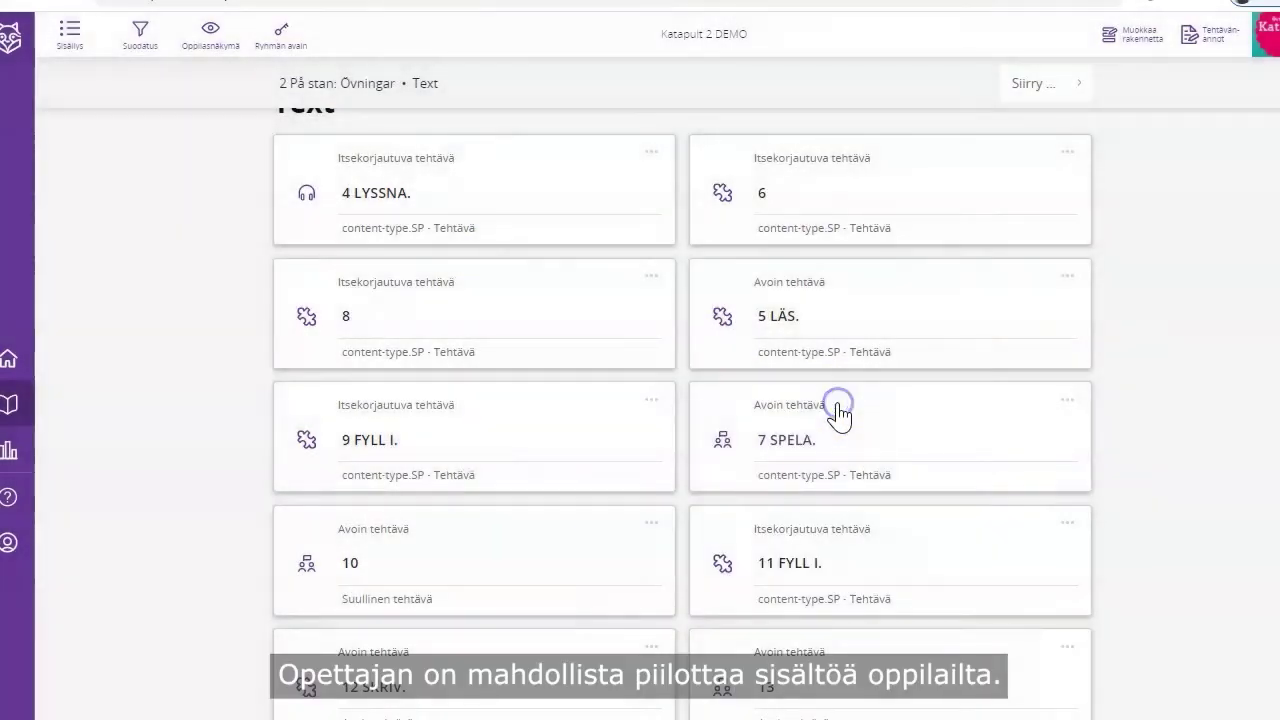
Hide the exercise 5 LÄS from students.
{"action": "left_click", "coordinate": [1067, 276]}
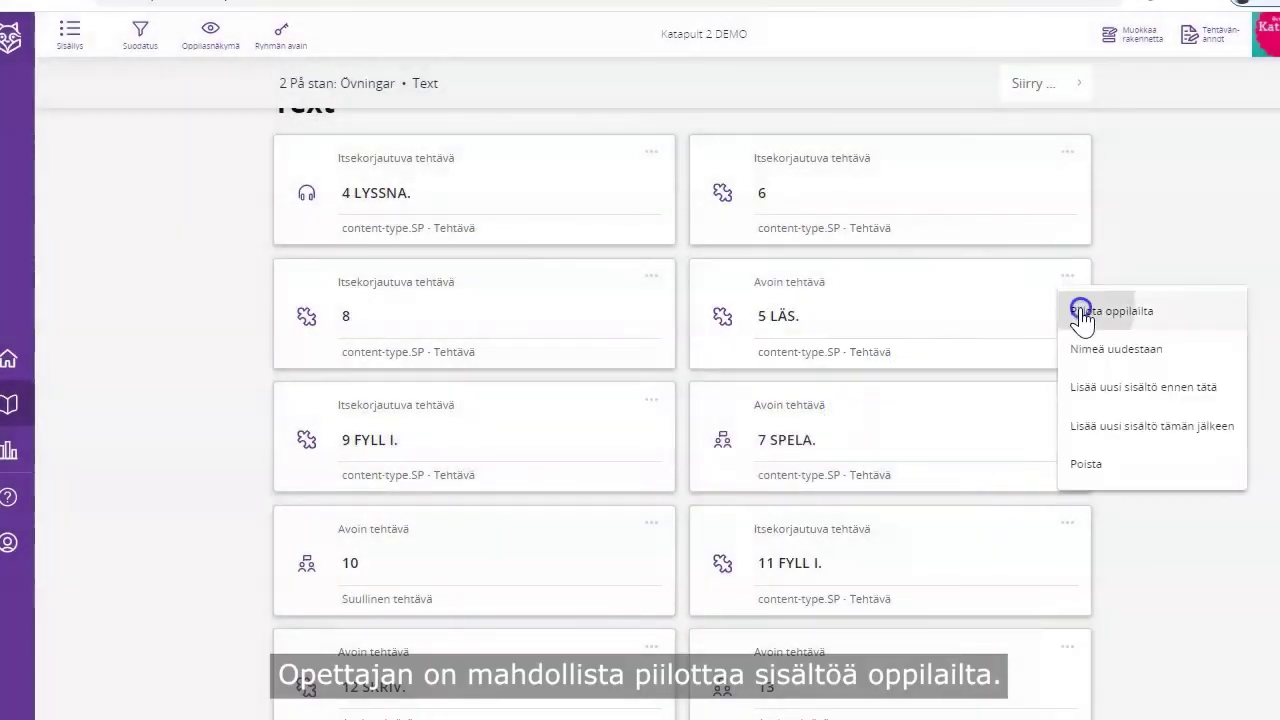
{"action": "left_click", "coordinate": [1082, 314]}
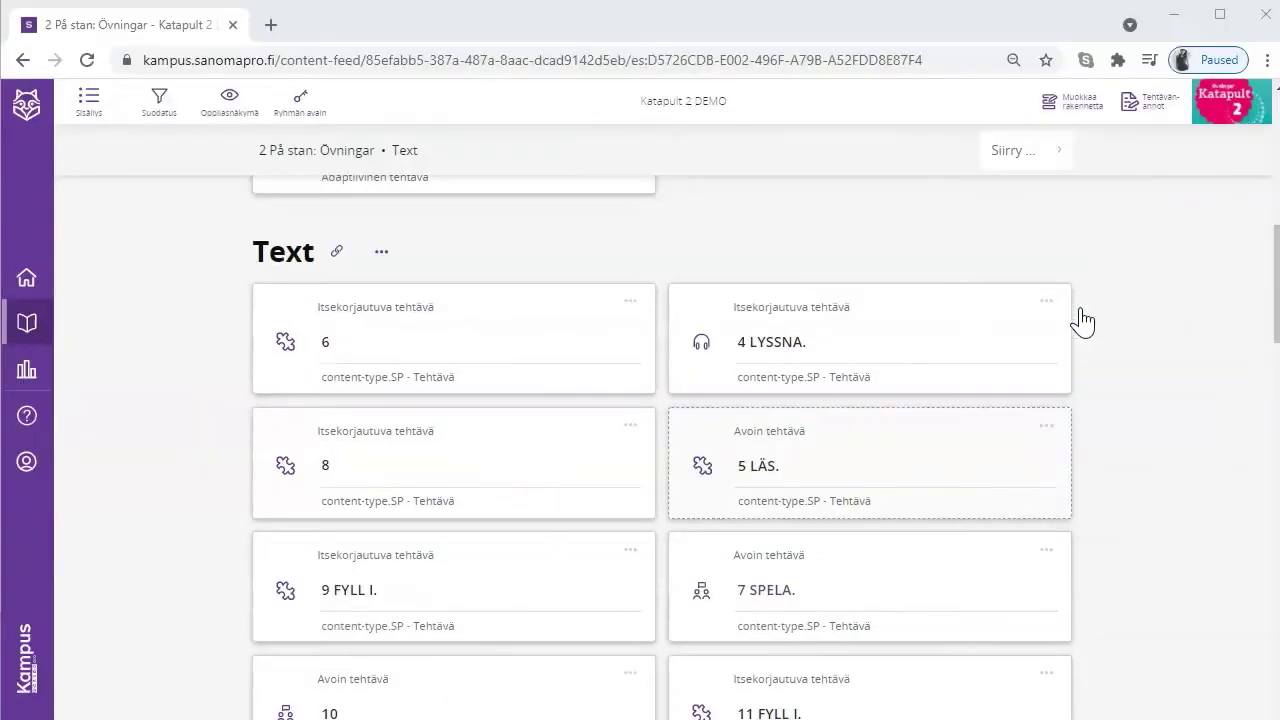
Open exercise 4 LYSSNA, answer 4 for "avun kysyminen naiselta" and 3 for "kahvilaan meneminen", and submit the answers.
{"action": "left_click", "coordinate": [756, 345]}
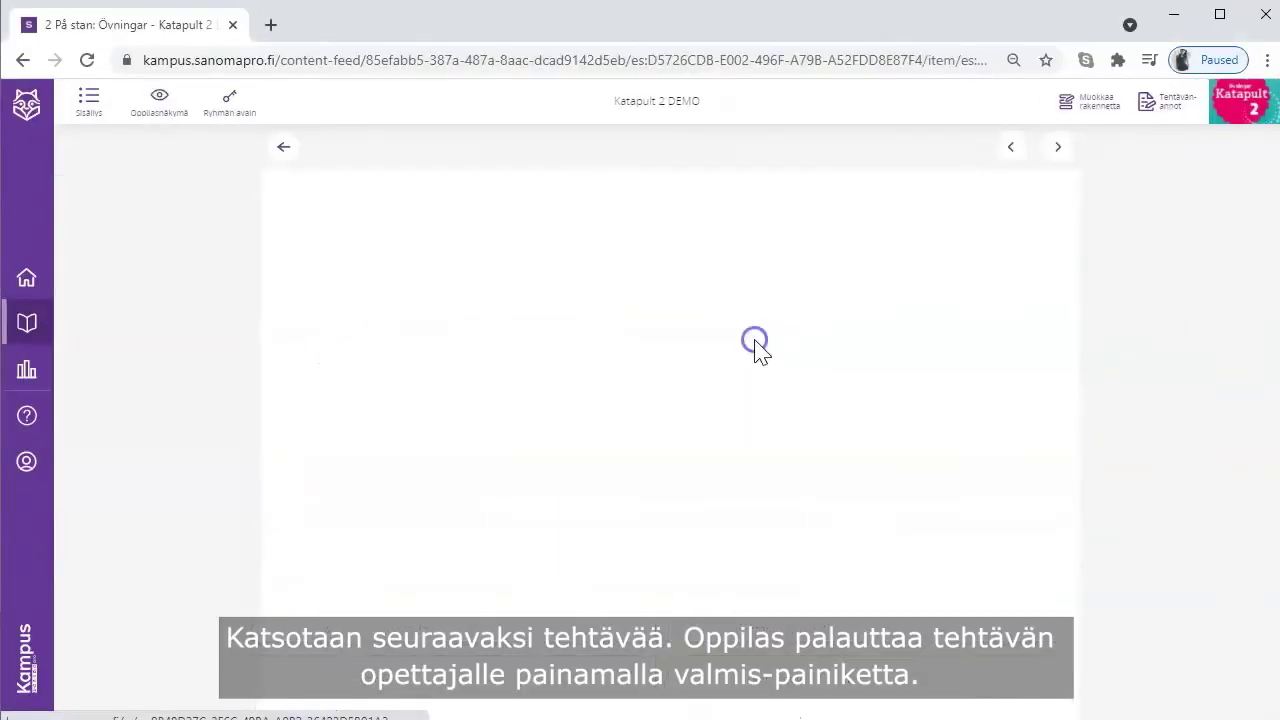
{"action": "scroll", "coordinate": [673, 430], "scroll_direction": "down", "scroll_amount": 2}
{"action": "left_click", "coordinate": [437, 379]}
{"action": "left_click", "coordinate": [440, 382]}
{"action": "left_click", "coordinate": [443, 458]}
{"action": "left_click", "coordinate": [414, 428]}
{"action": "left_click", "coordinate": [883, 686]}
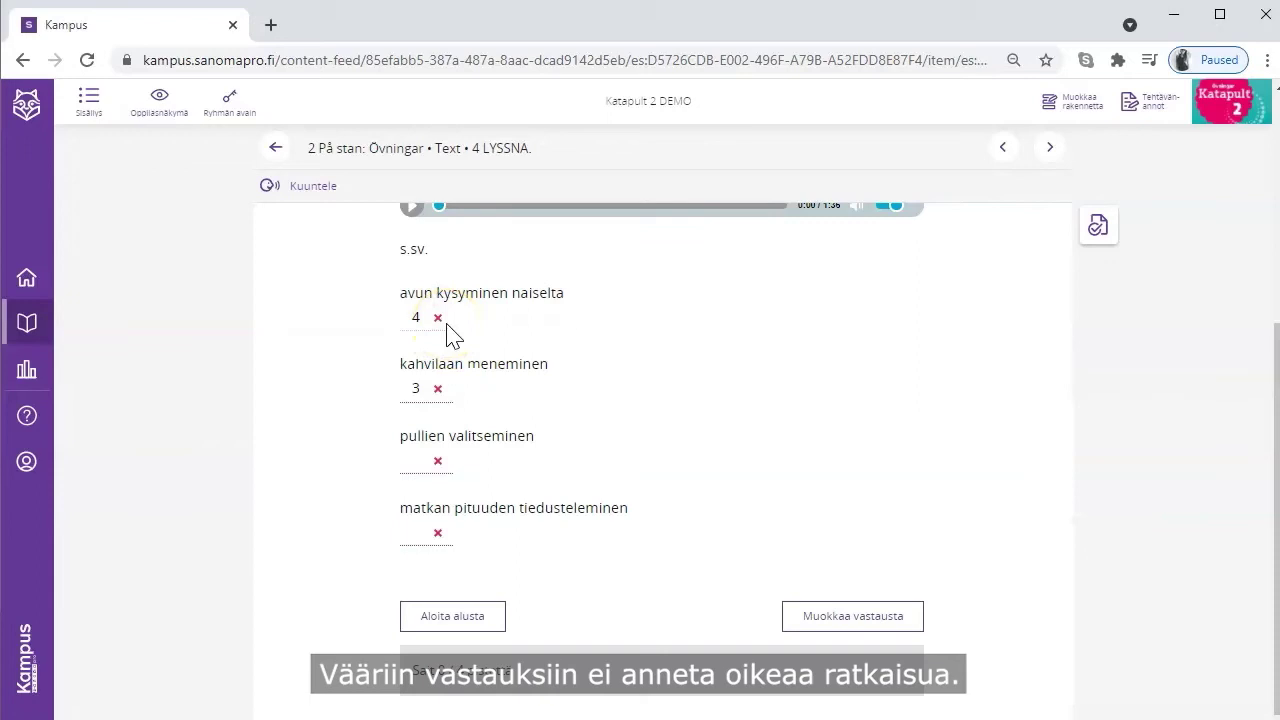
Reveal the correct answers of exercise 4 LYSSNA, first one by one and finally all at once.
{"action": "scroll", "coordinate": [957, 520], "scroll_direction": "up", "scroll_amount": 1}
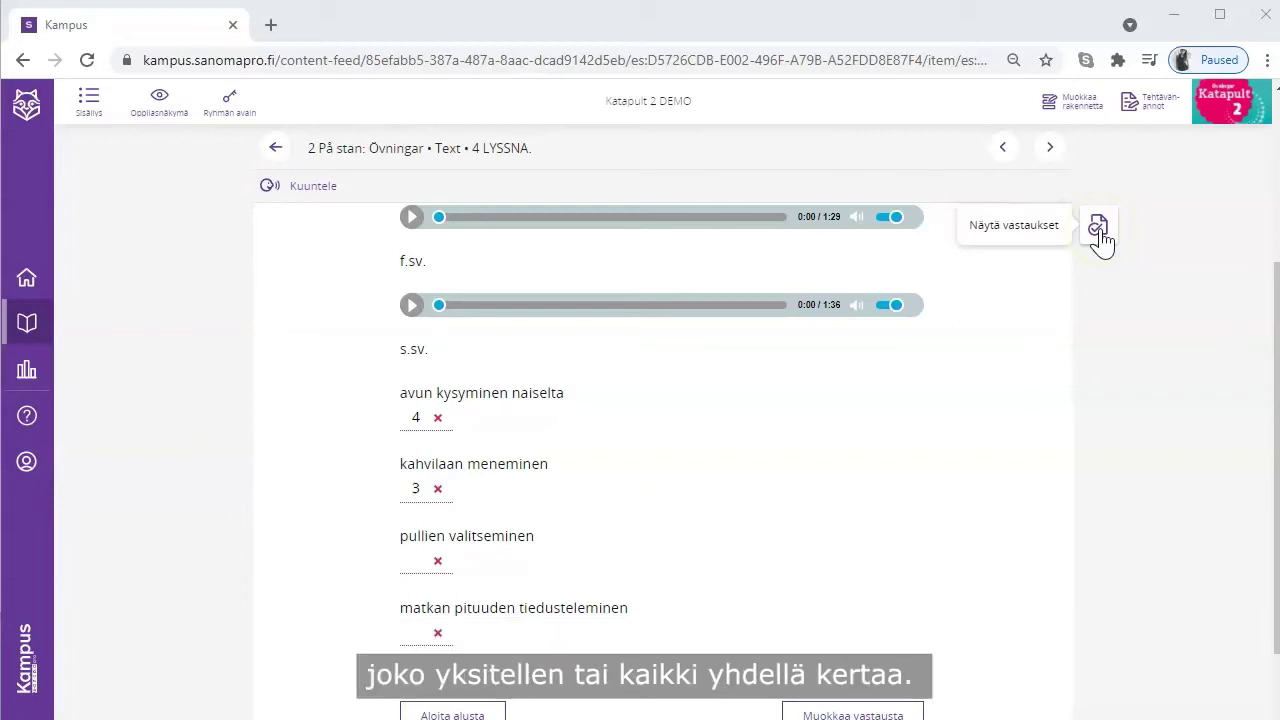
{"action": "left_click", "coordinate": [1098, 228]}
{"action": "left_click", "coordinate": [1058, 258]}
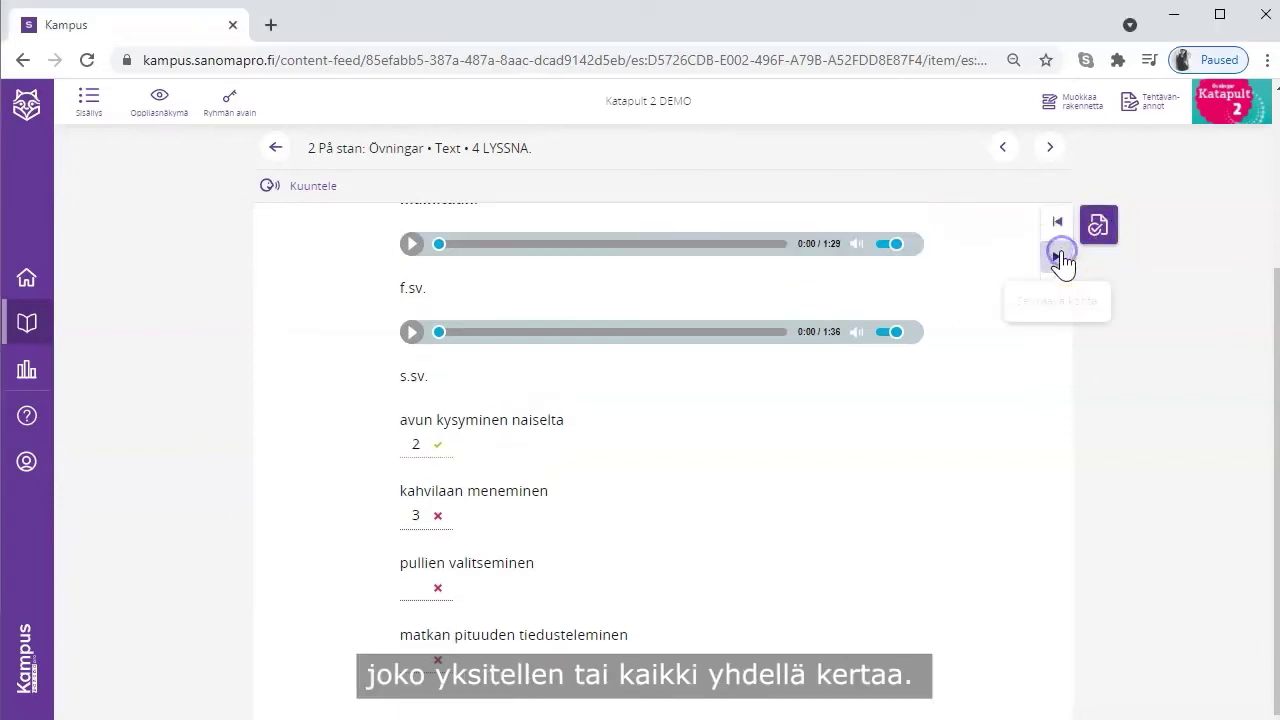
{"action": "left_click", "coordinate": [1060, 258]}
{"action": "left_click", "coordinate": [1060, 295]}
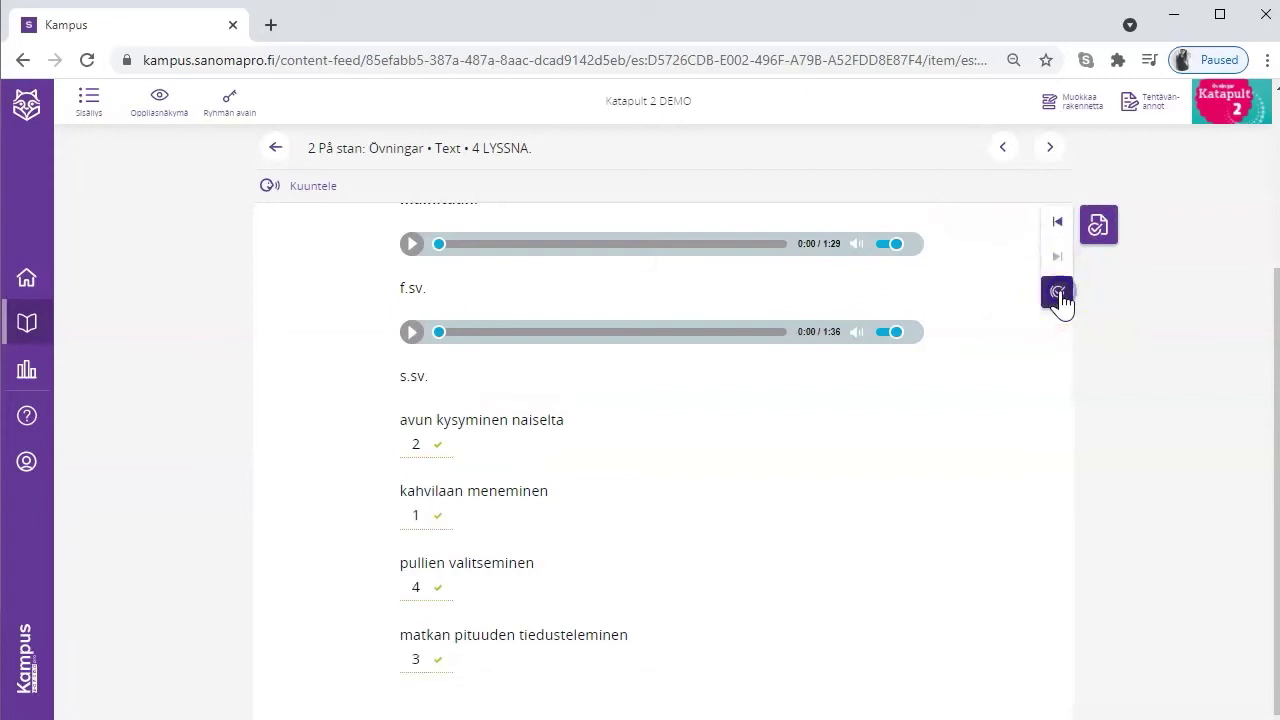
Open the adaptive exercise on imperatiivi in the Grammatik section of 2 På stan: Övningar.
{"action": "left_click", "coordinate": [89, 100]}
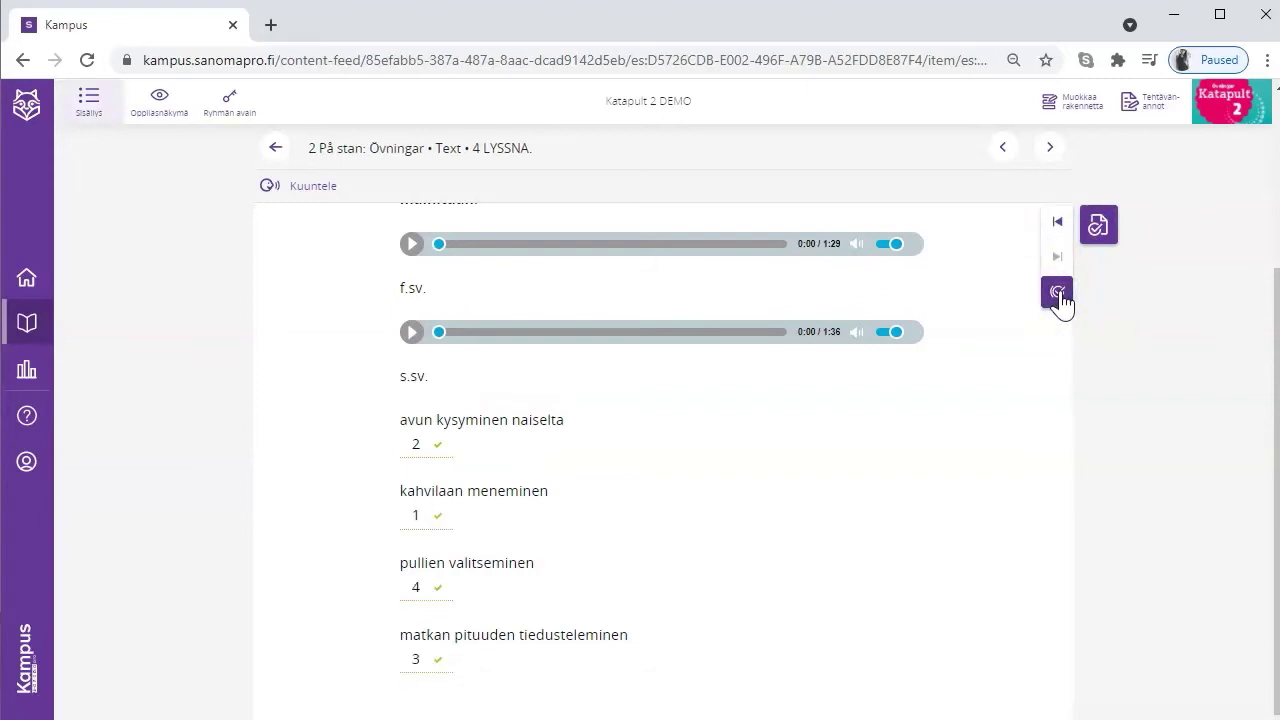
{"action": "left_click", "coordinate": [147, 463]}
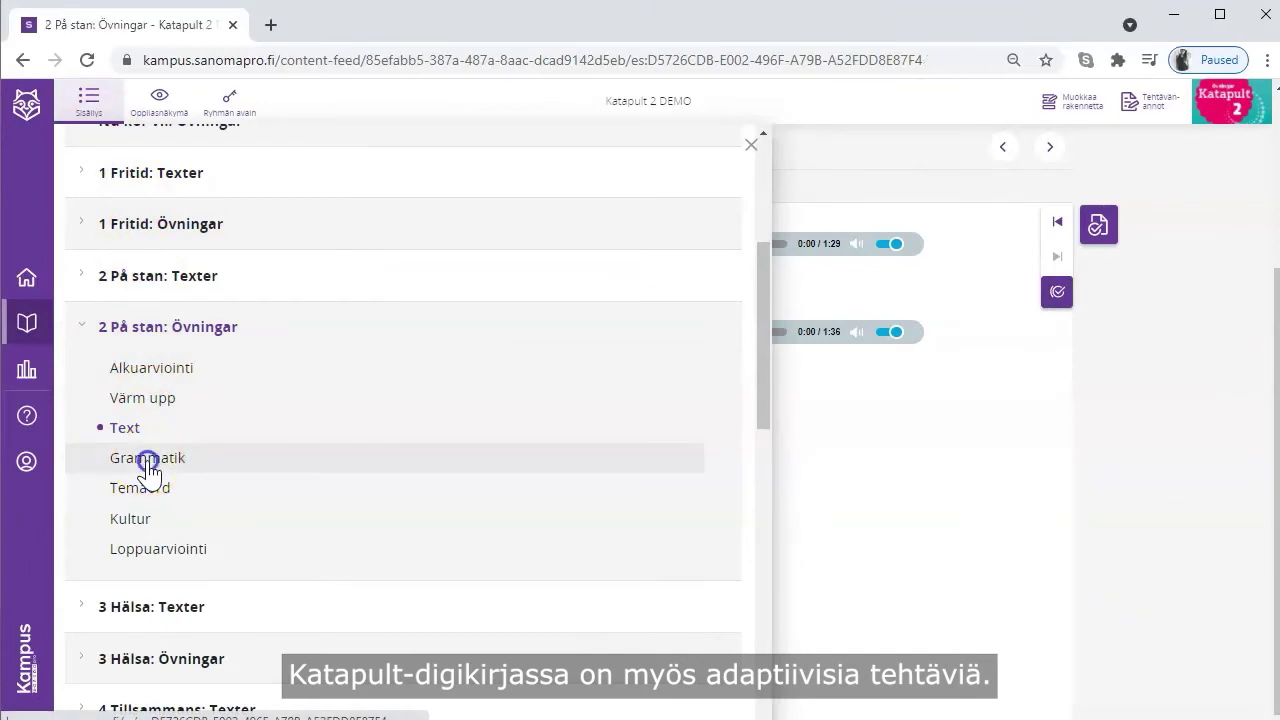
{"action": "scroll", "coordinate": [365, 485], "scroll_direction": "down", "scroll_amount": 1}
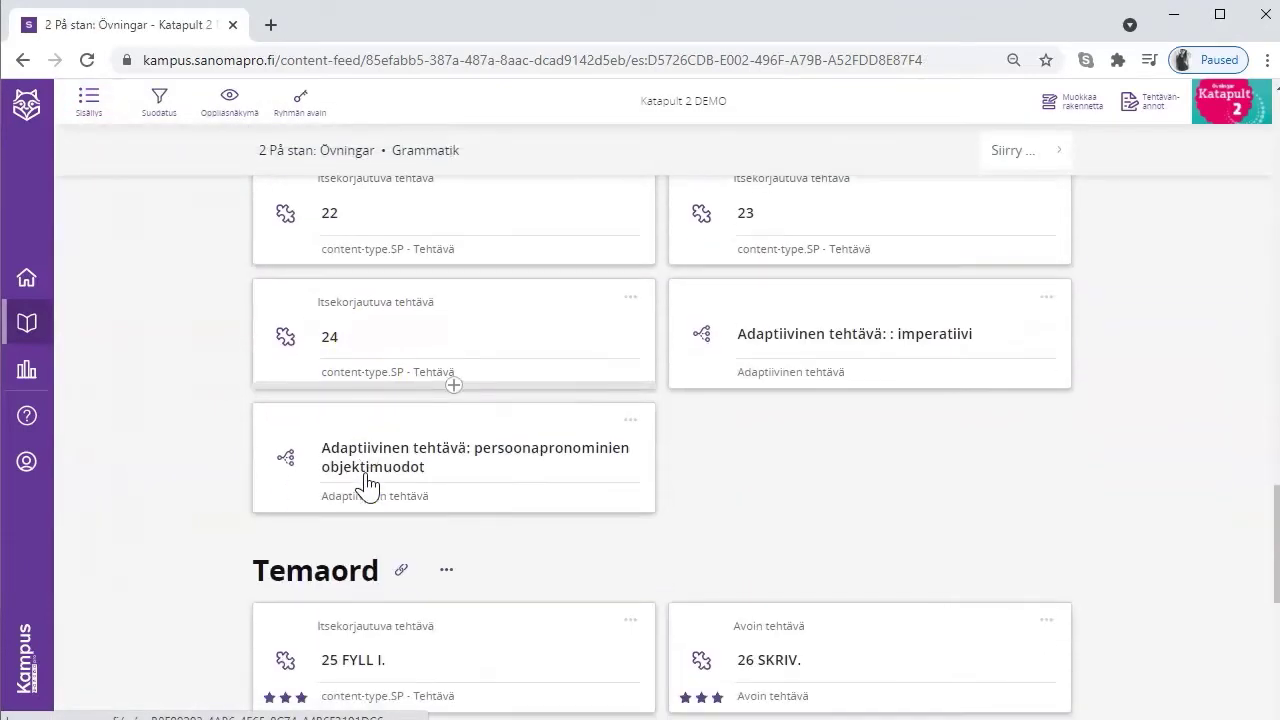
{"action": "left_click", "coordinate": [820, 330]}
Check which difficulty levels the adaptive imperatiivi exercise offers and look over its matching task.
{"action": "left_click", "coordinate": [918, 258]}
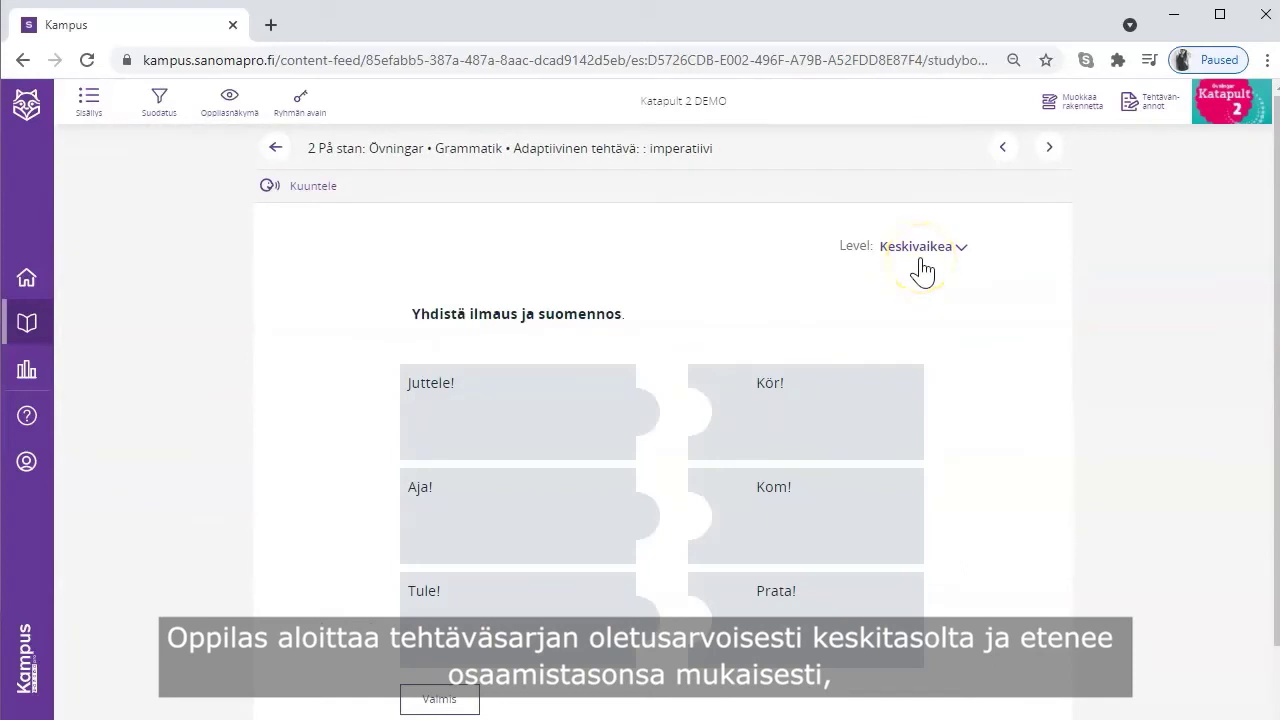
{"action": "left_click", "coordinate": [903, 262]}
{"action": "left_click", "coordinate": [907, 264]}
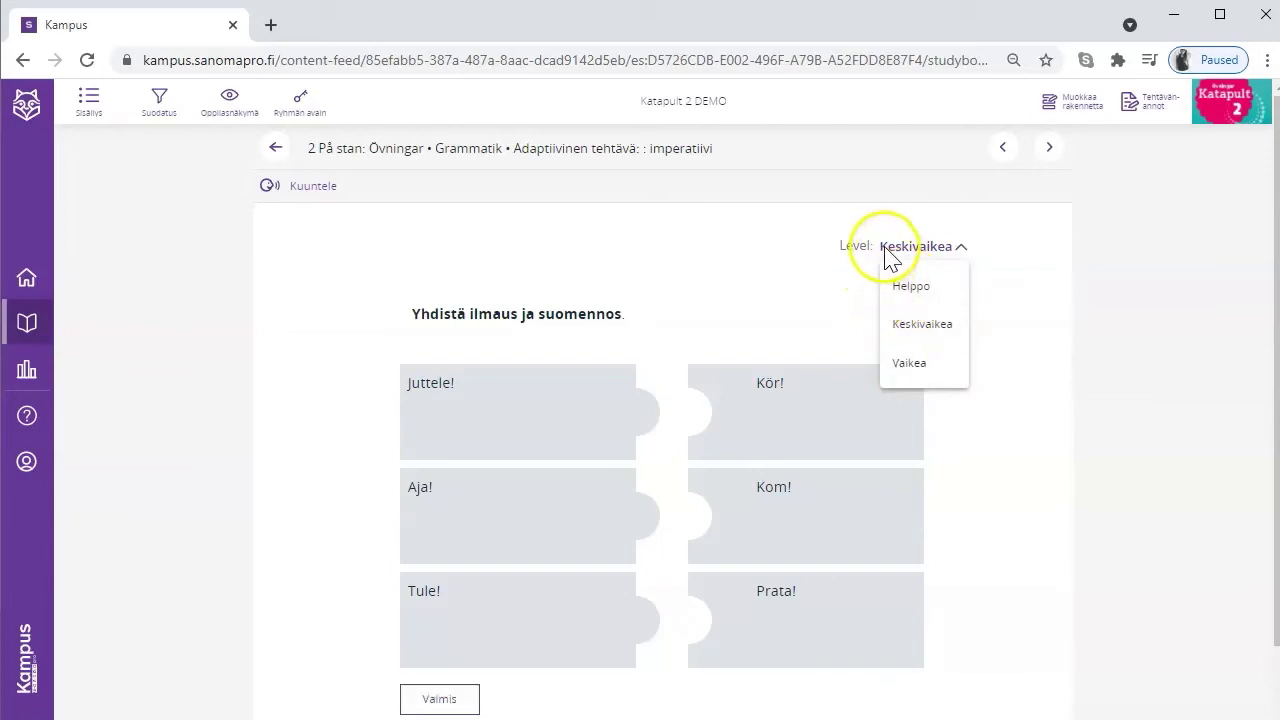
{"action": "left_click", "coordinate": [886, 250]}
{"action": "scroll", "coordinate": [740, 340], "scroll_direction": "down", "scroll_amount": 1}
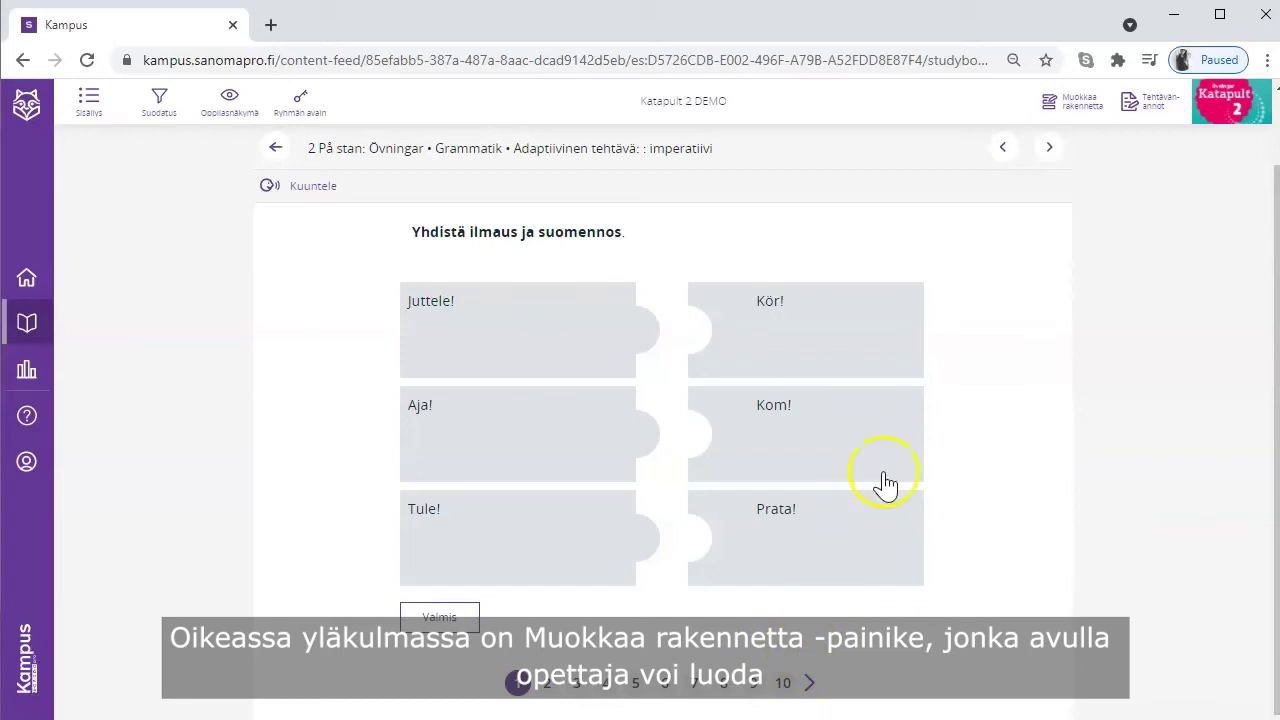
Open the book's structure editing and examine the options for arranging its chapters.
{"action": "left_click", "coordinate": [1057, 106]}
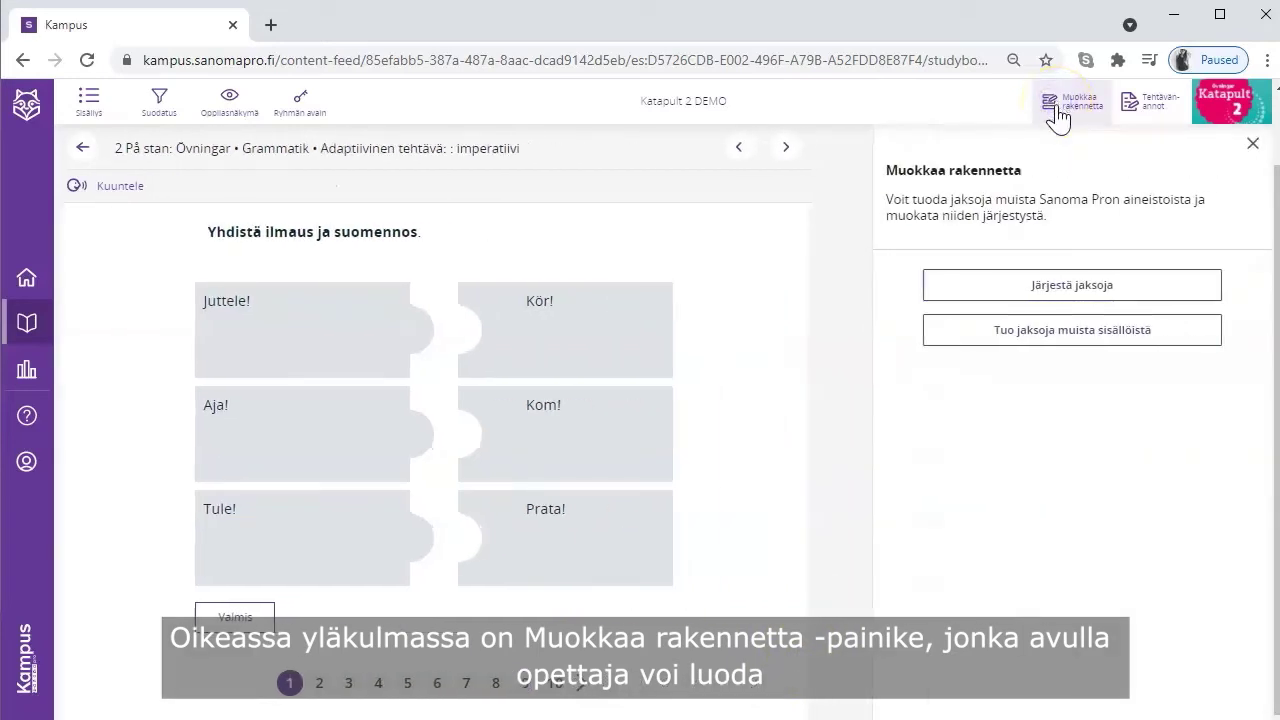
{"action": "left_click", "coordinate": [1047, 290]}
{"action": "scroll", "coordinate": [1050, 297], "scroll_direction": "down", "scroll_amount": 1}
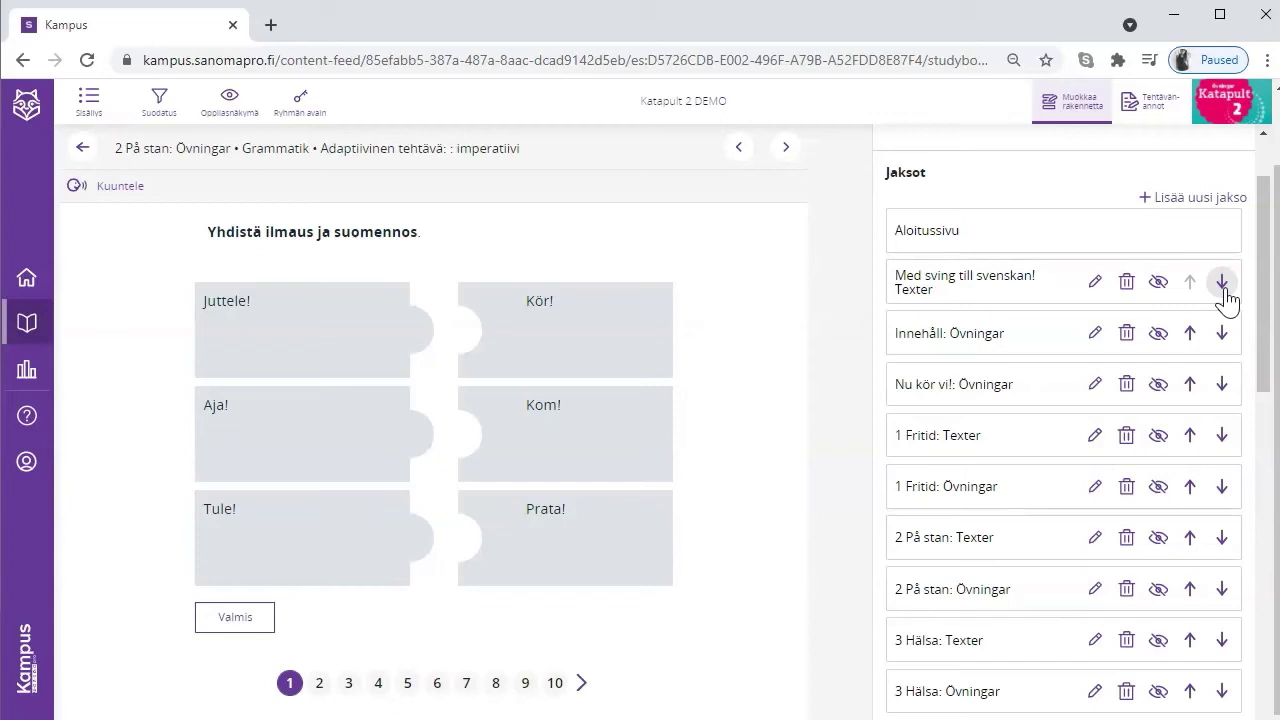
Start a new student assignment and return to the Grammatik exercise cards of 2 På stan: Övningar.
{"action": "left_click", "coordinate": [1153, 108]}
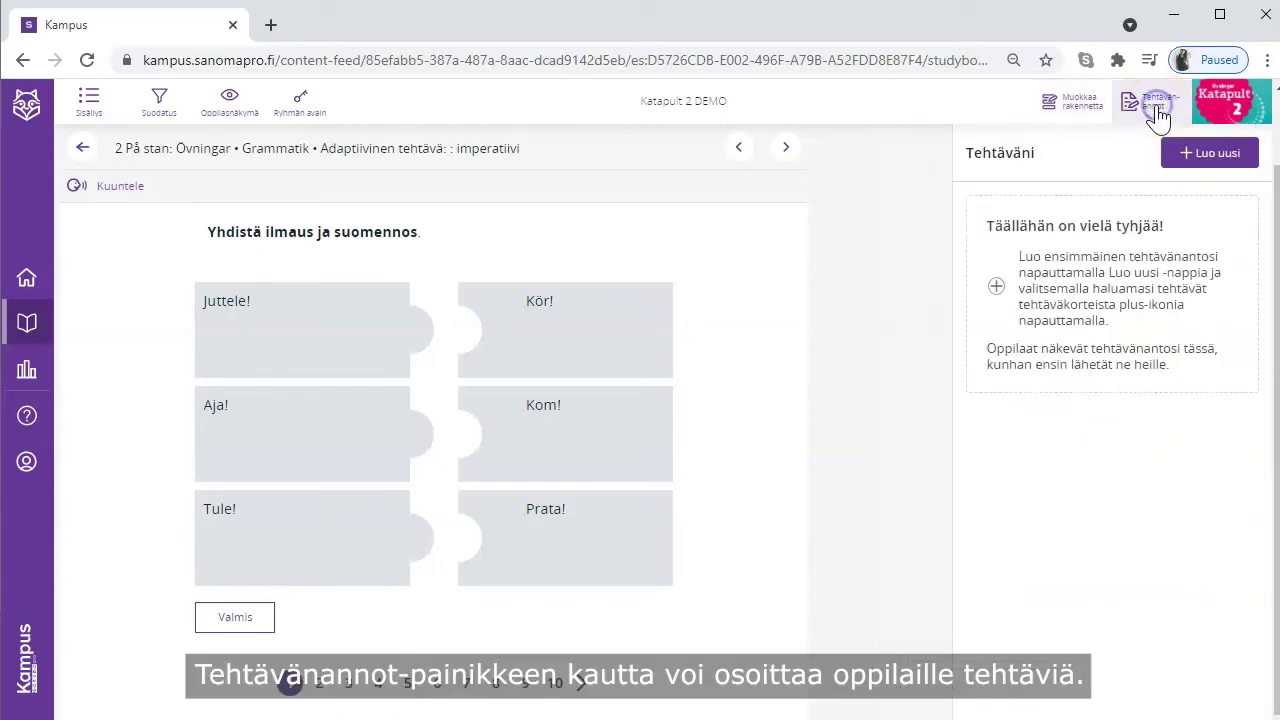
{"action": "left_click", "coordinate": [1178, 156]}
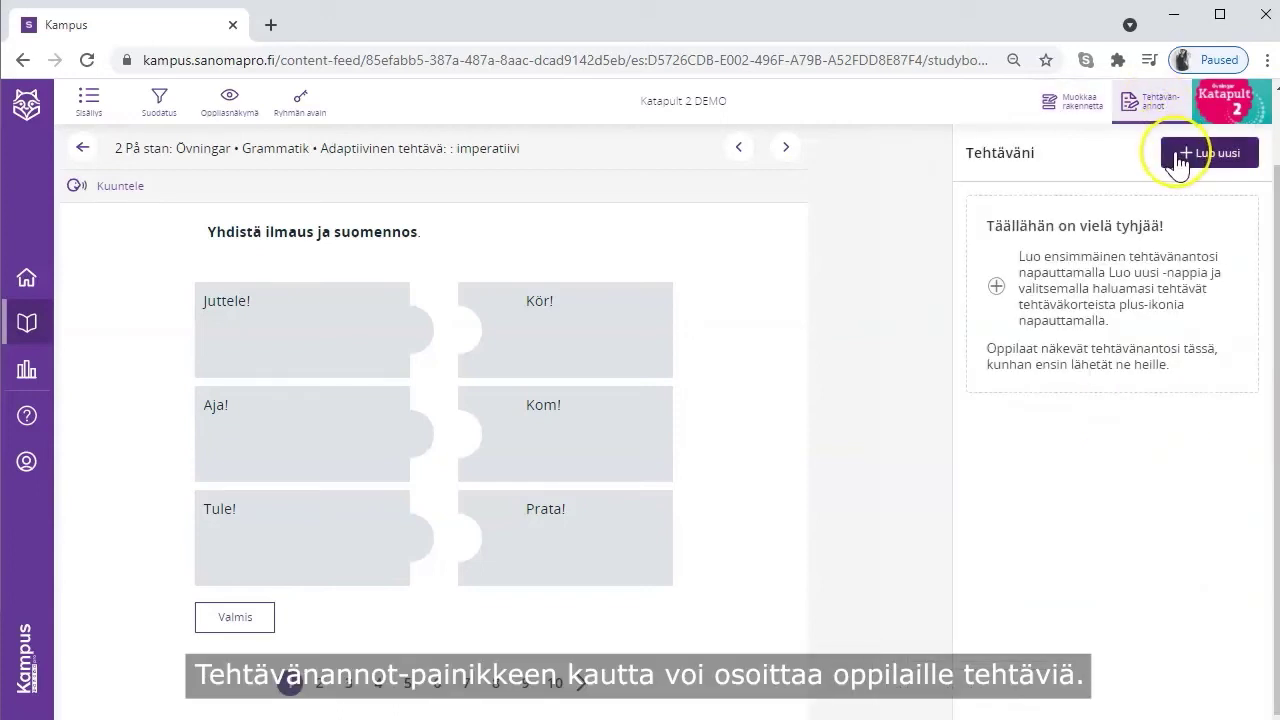
{"action": "left_click", "coordinate": [1178, 156]}
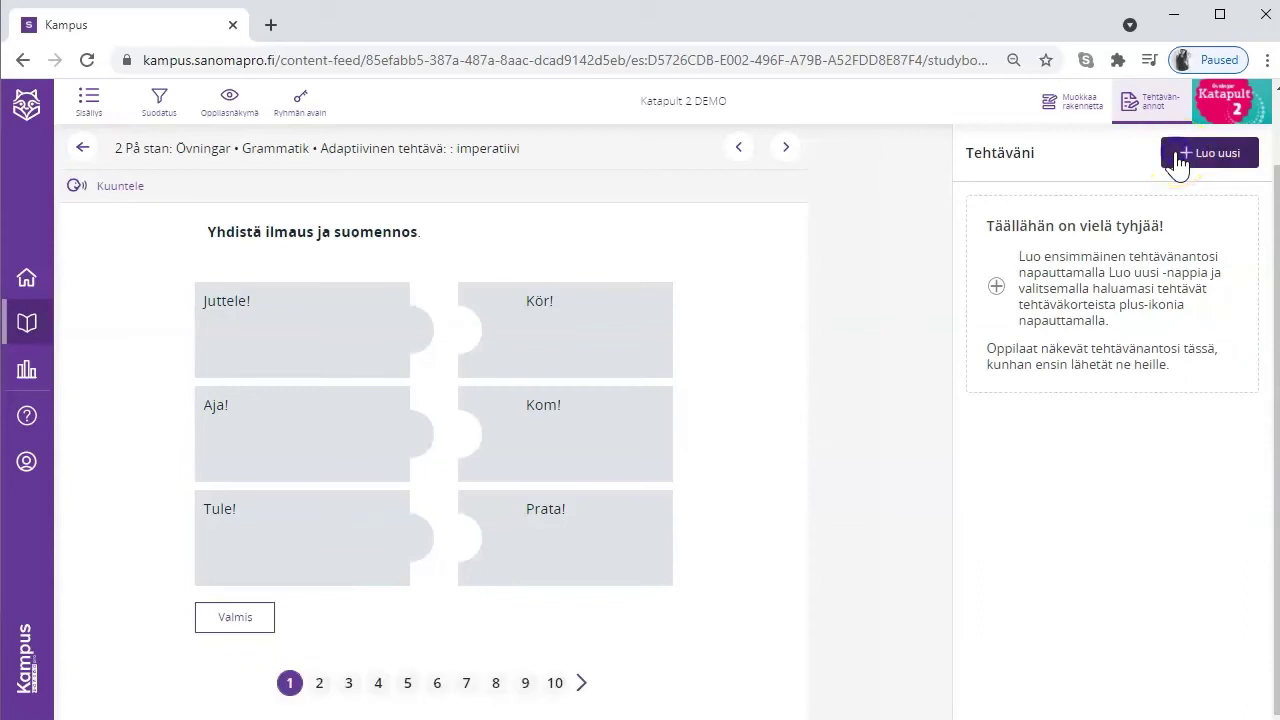
{"action": "left_click", "coordinate": [82, 148]}
{"action": "scroll", "coordinate": [600, 260], "scroll_direction": "down", "scroll_amount": 1}
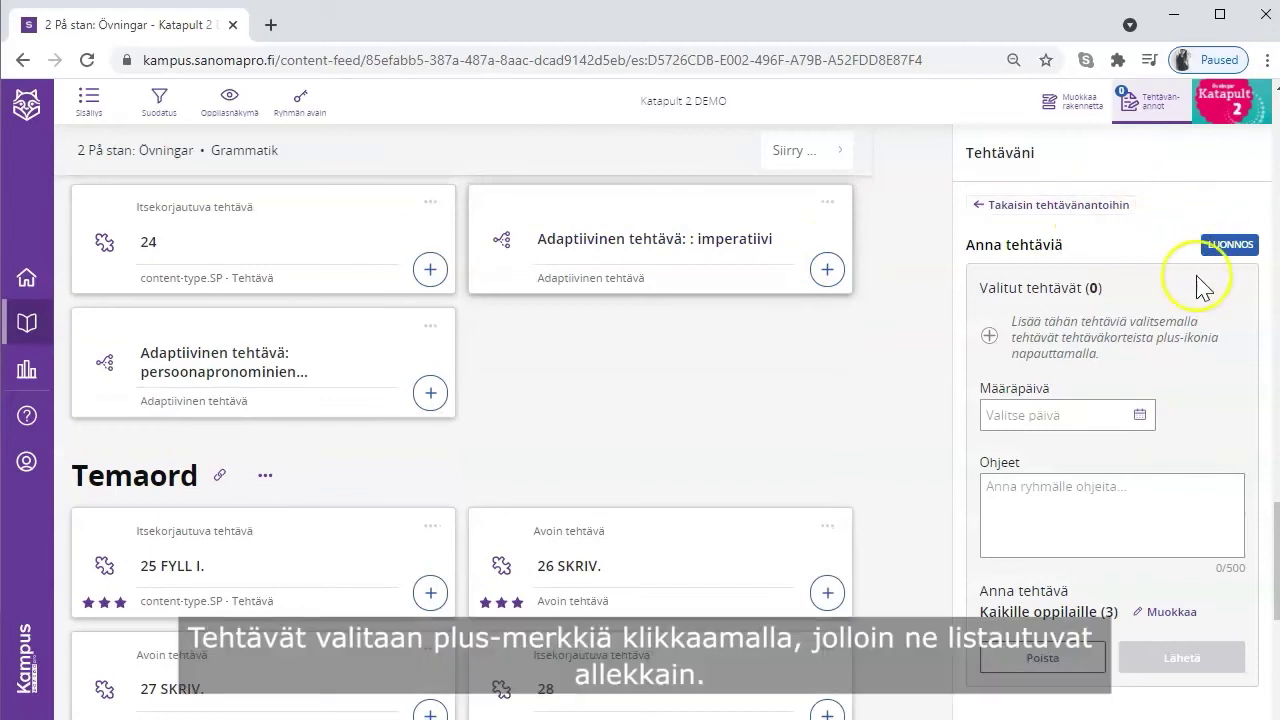
Add the adaptive exercises on imperatiivi and persoonapronominien objektimuodot to the new assignment.
{"action": "scroll", "coordinate": [1120, 290], "scroll_direction": "down", "scroll_amount": 1}
{"action": "scroll", "coordinate": [860, 330], "scroll_direction": "up", "scroll_amount": 1}
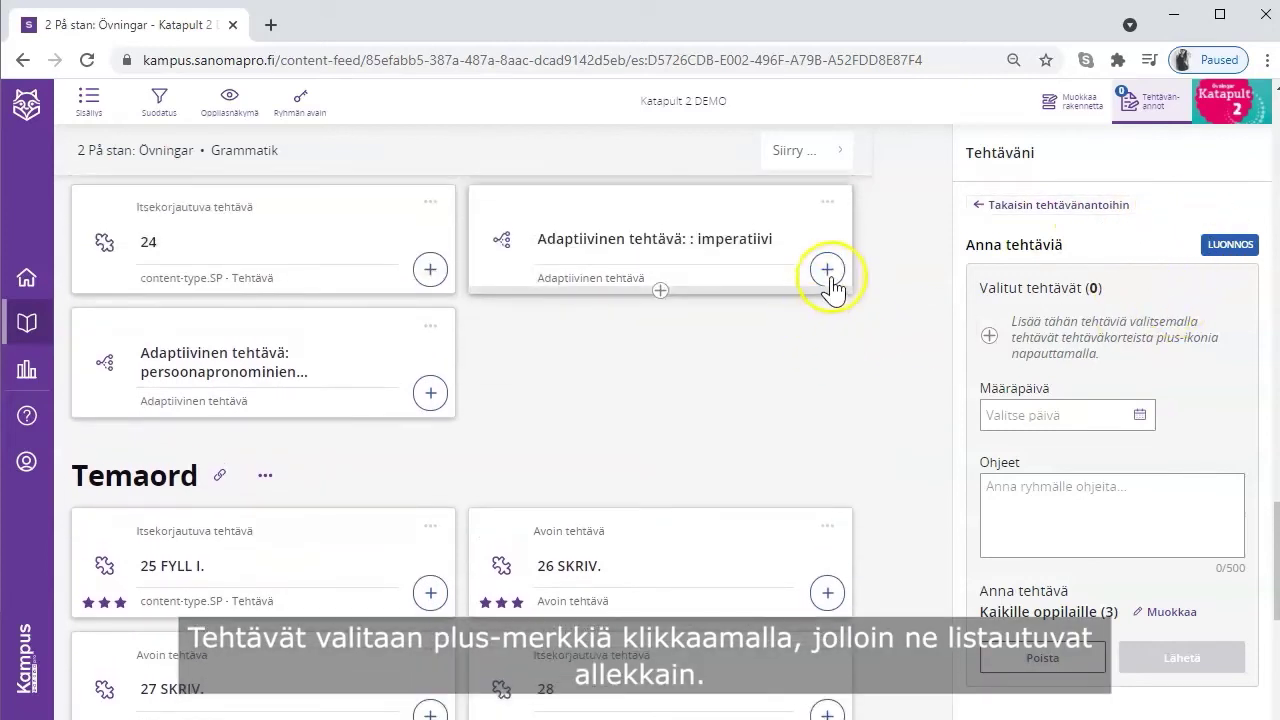
{"action": "left_click", "coordinate": [828, 270]}
{"action": "left_click", "coordinate": [428, 395]}
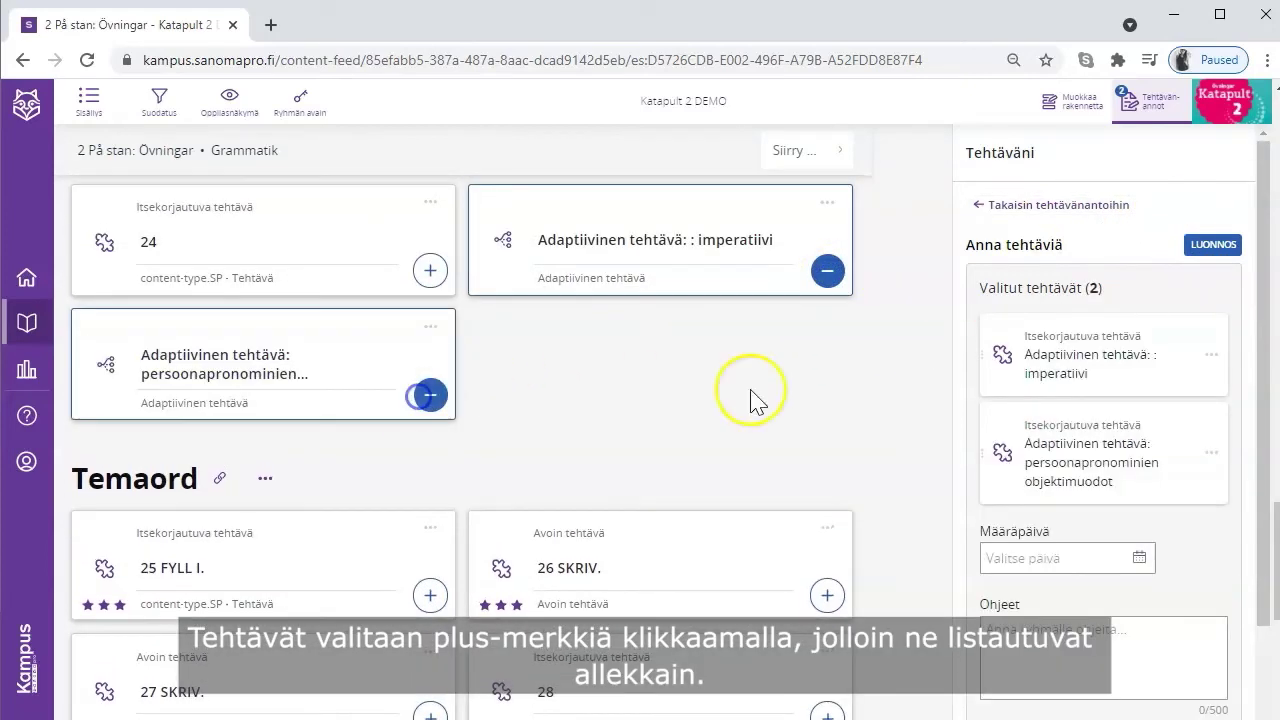
{"action": "scroll", "coordinate": [1090, 398], "scroll_direction": "down", "scroll_amount": 1}
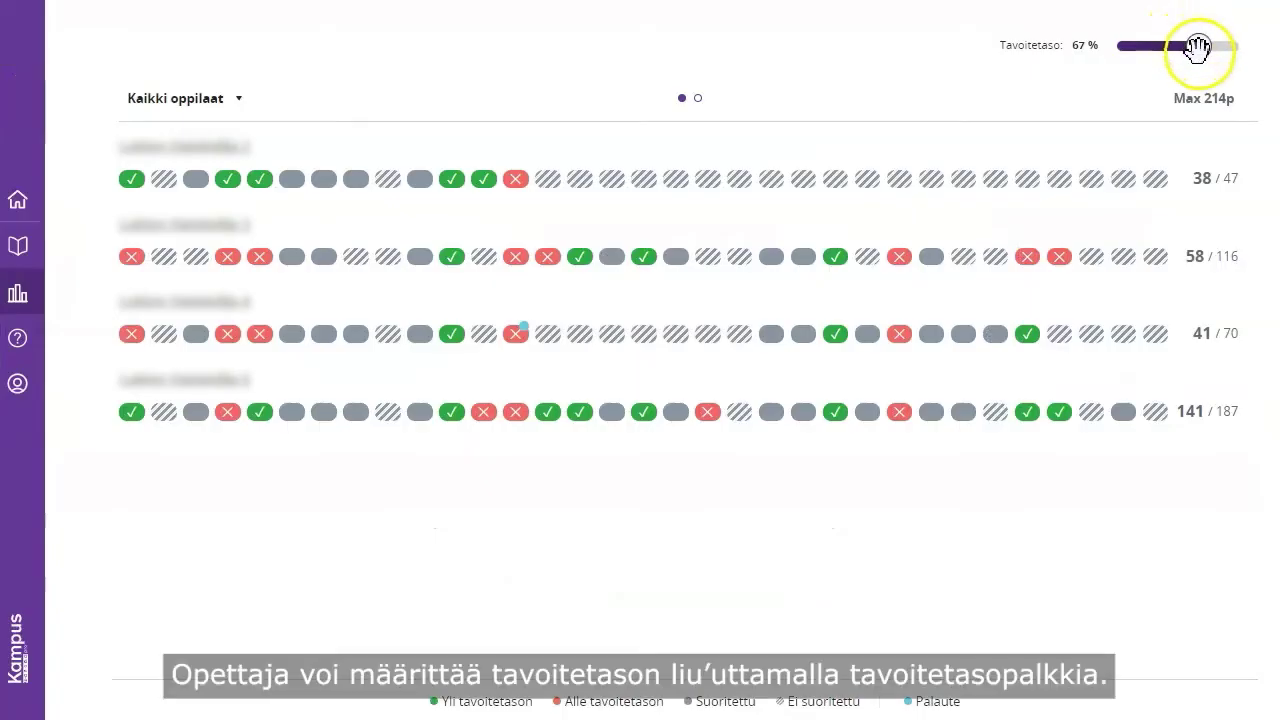
Set the target level of the class results to 80 % and open the choice of students shown.
{"action": "mouse_move", "coordinate": [1197, 47]}
{"action": "left_mouse_down"}
{"action": "mouse_move", "coordinate": [1166, 48]}
{"action": "mouse_move", "coordinate": [1210, 52]}
{"action": "left_mouse_up"}
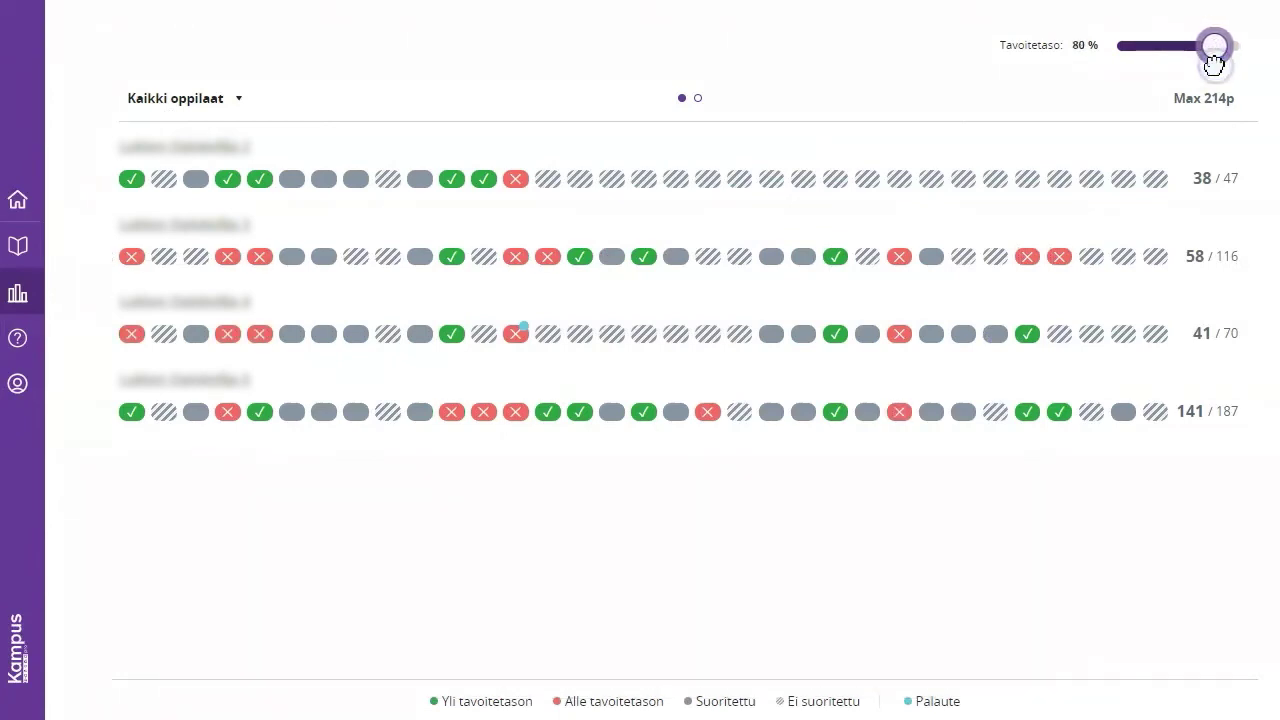
{"action": "mouse_move", "coordinate": [497, 187]}
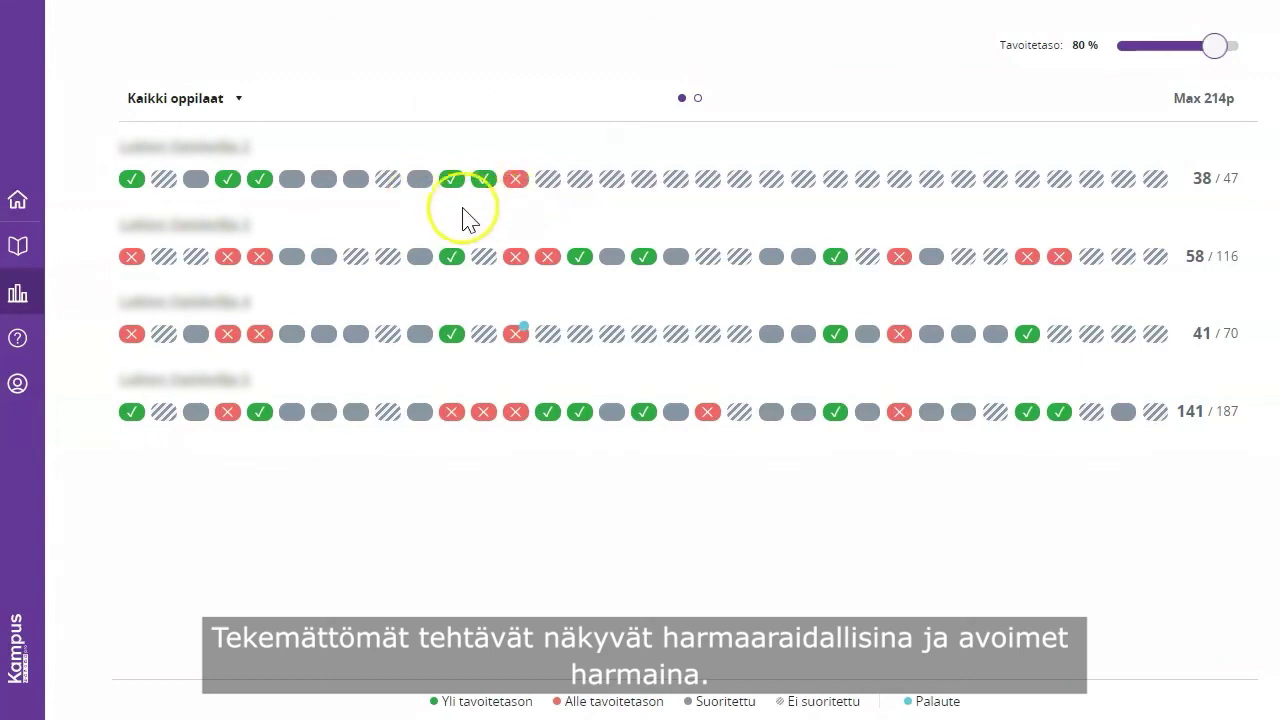
{"action": "mouse_move", "coordinate": [421, 198]}
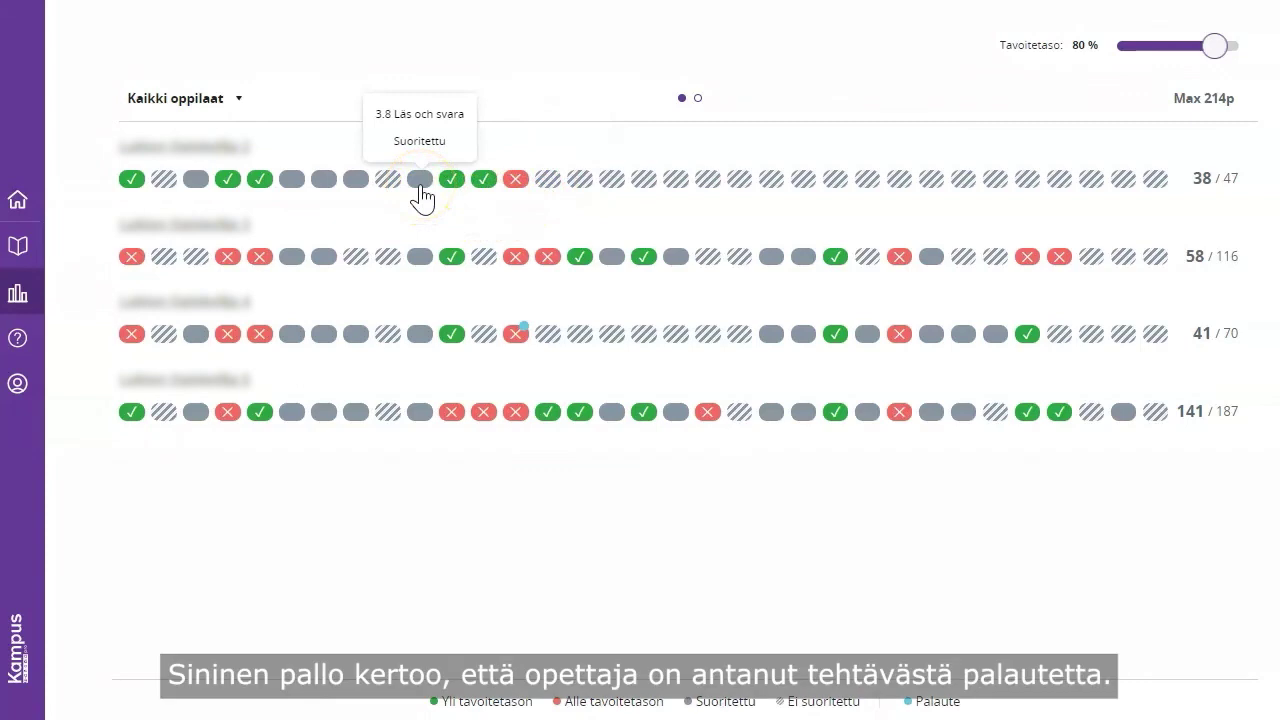
{"action": "mouse_move", "coordinate": [513, 338]}
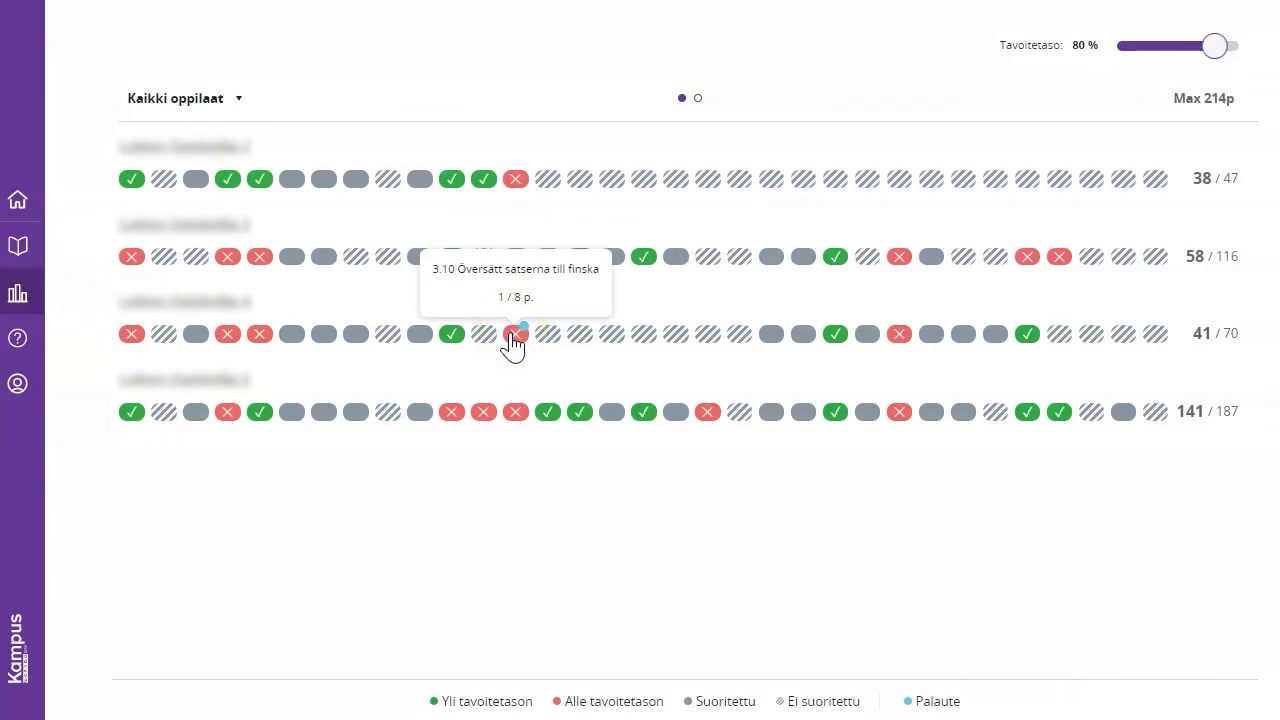
{"action": "left_click", "coordinate": [240, 103]}
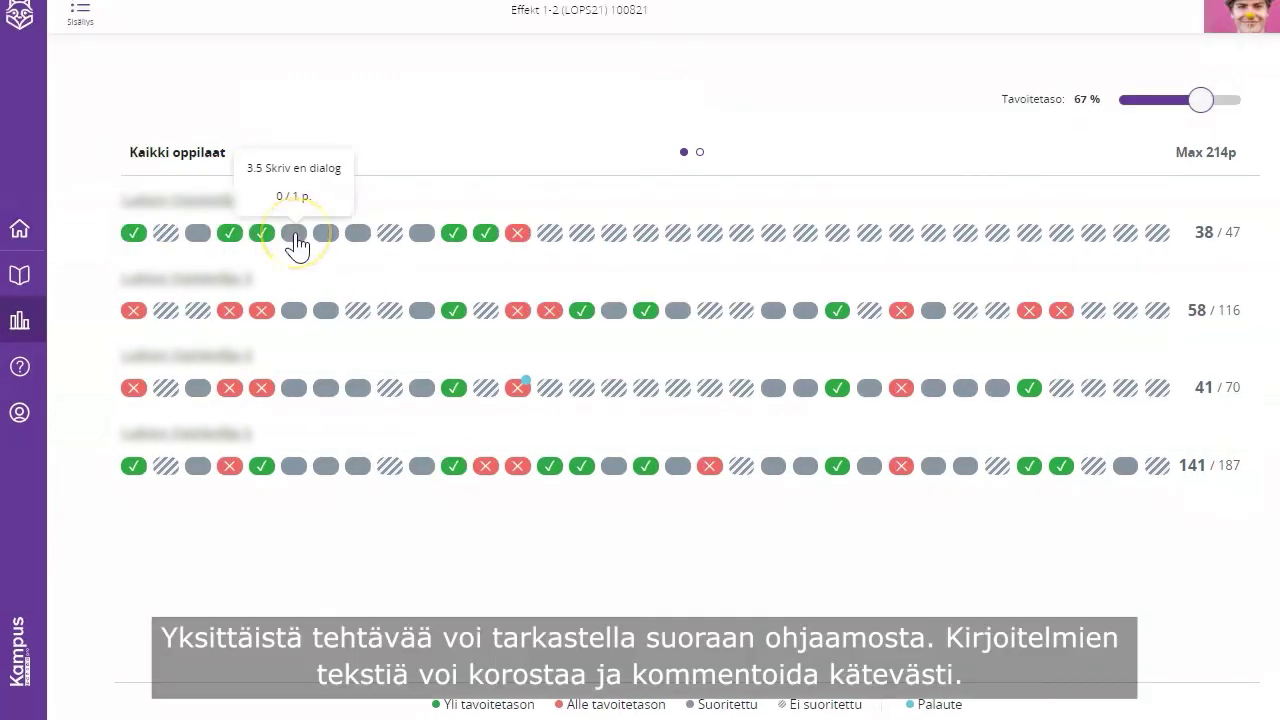
Open the first student's answer to 3.5 Skriv en dialog for assessment and select a passage in the middle of the dialogue.
{"action": "left_click", "coordinate": [297, 240]}
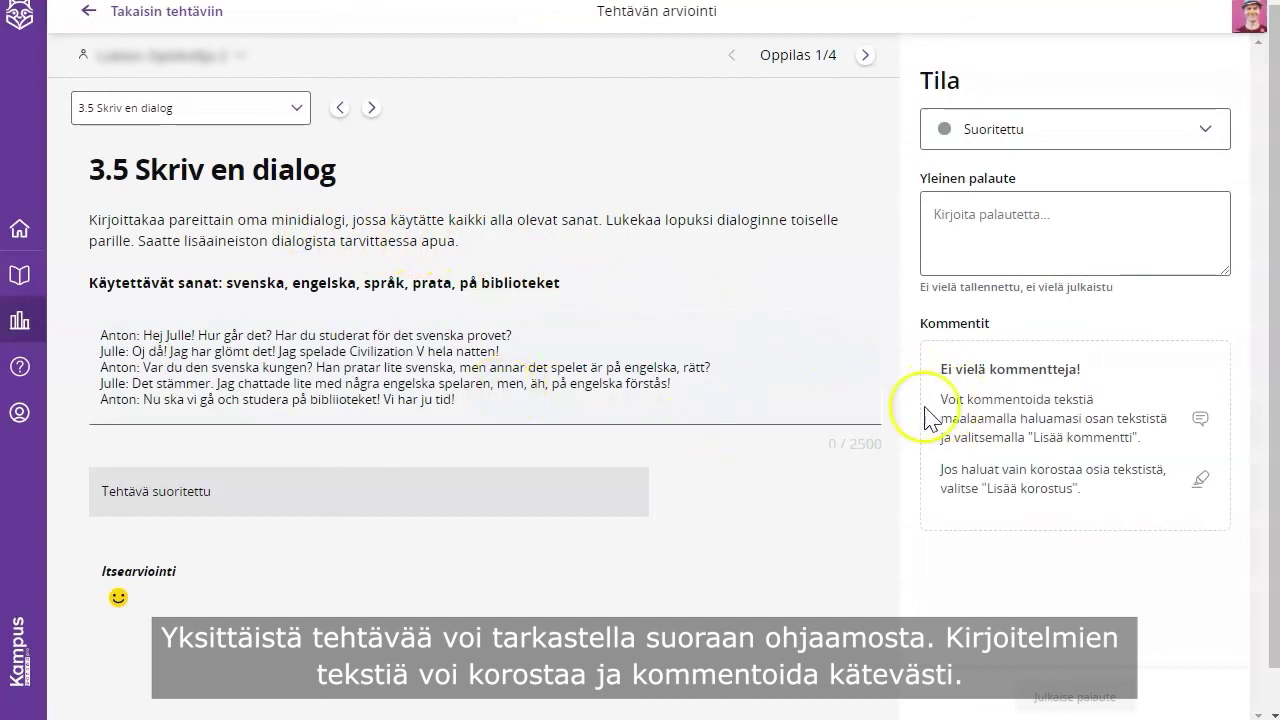
{"action": "left_click_drag", "start_coordinate": [462, 383], "coordinate": [252, 351]}
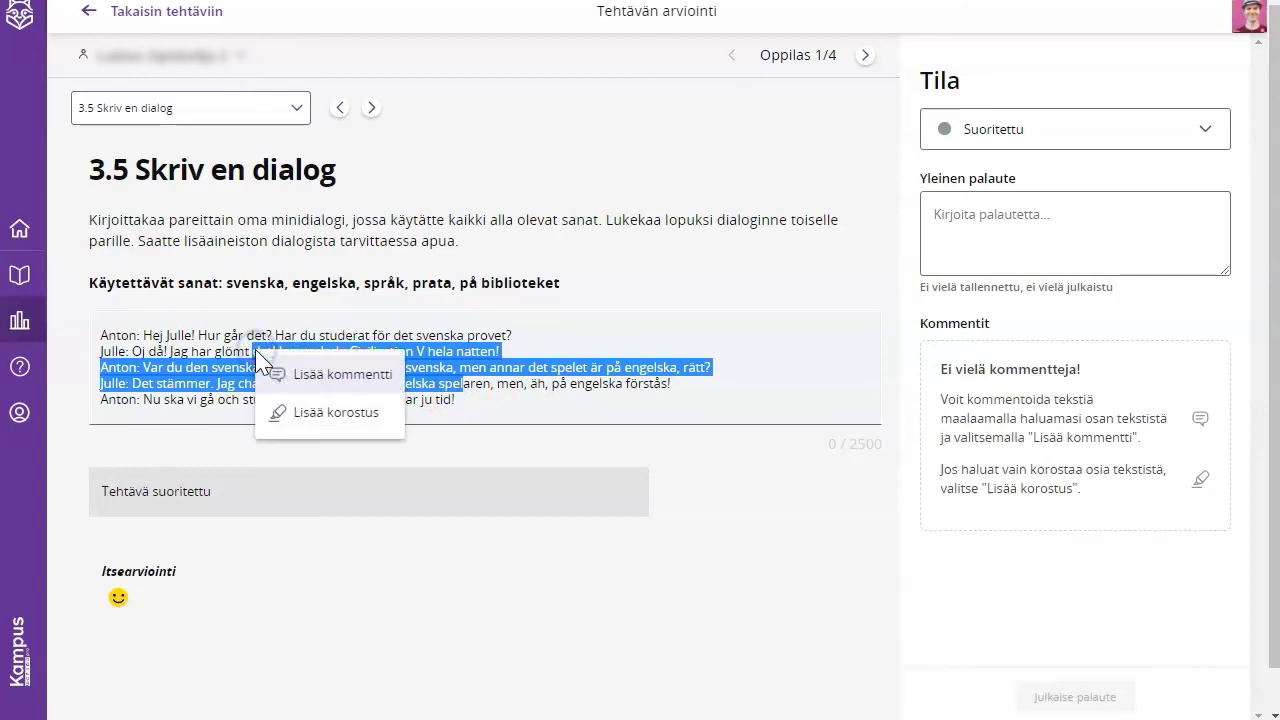